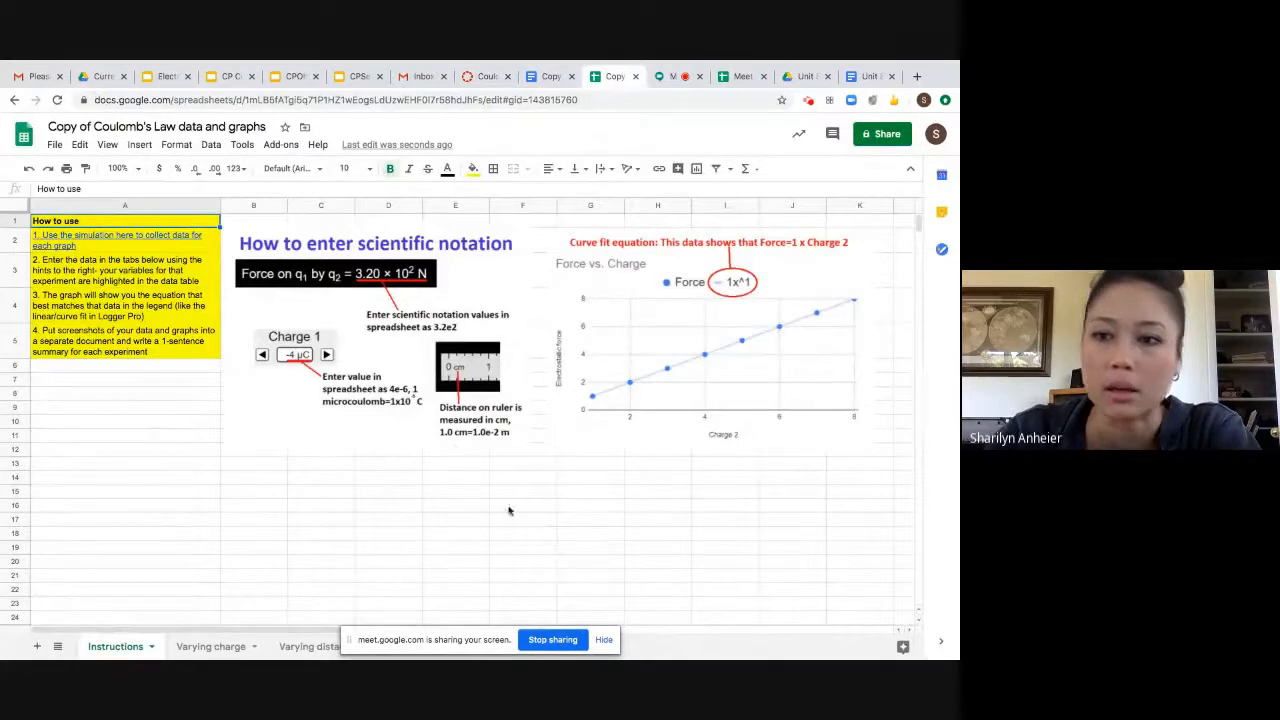
Step: Review the data-entry hints on the Instructions sheet and open the Varying charge sheet
click(918, 621)
click(918, 622)
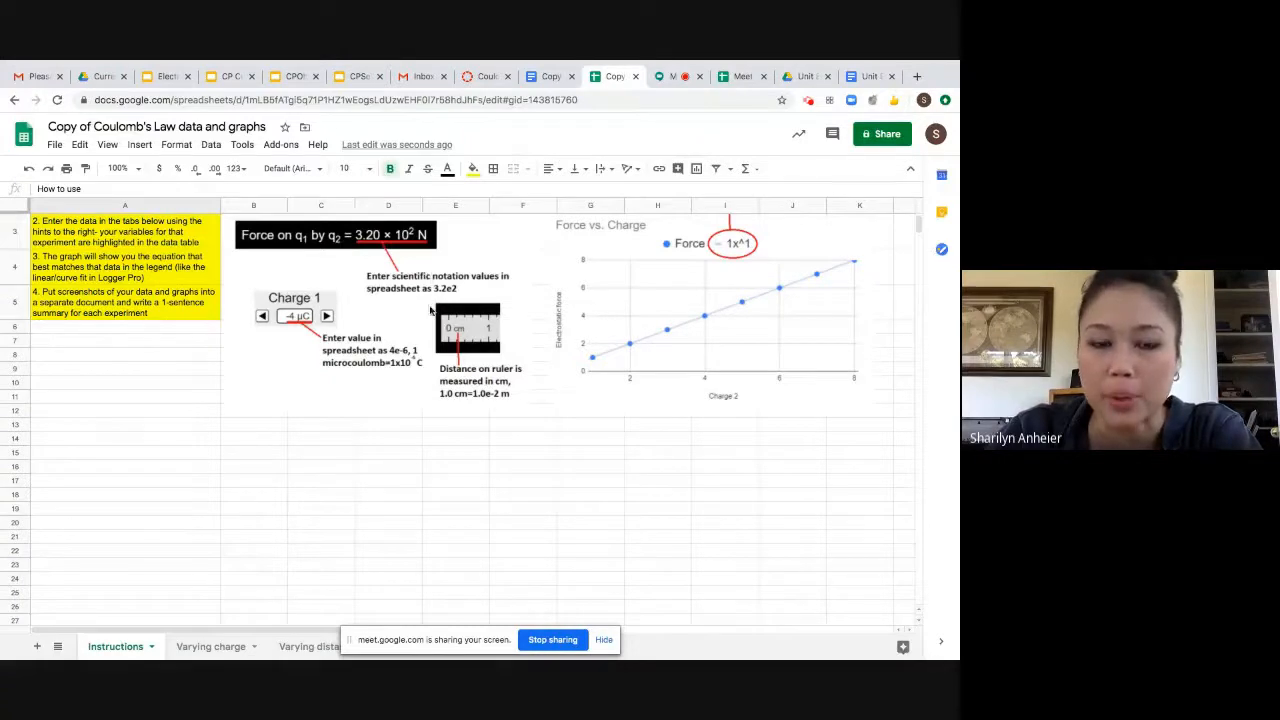
click(210, 647)
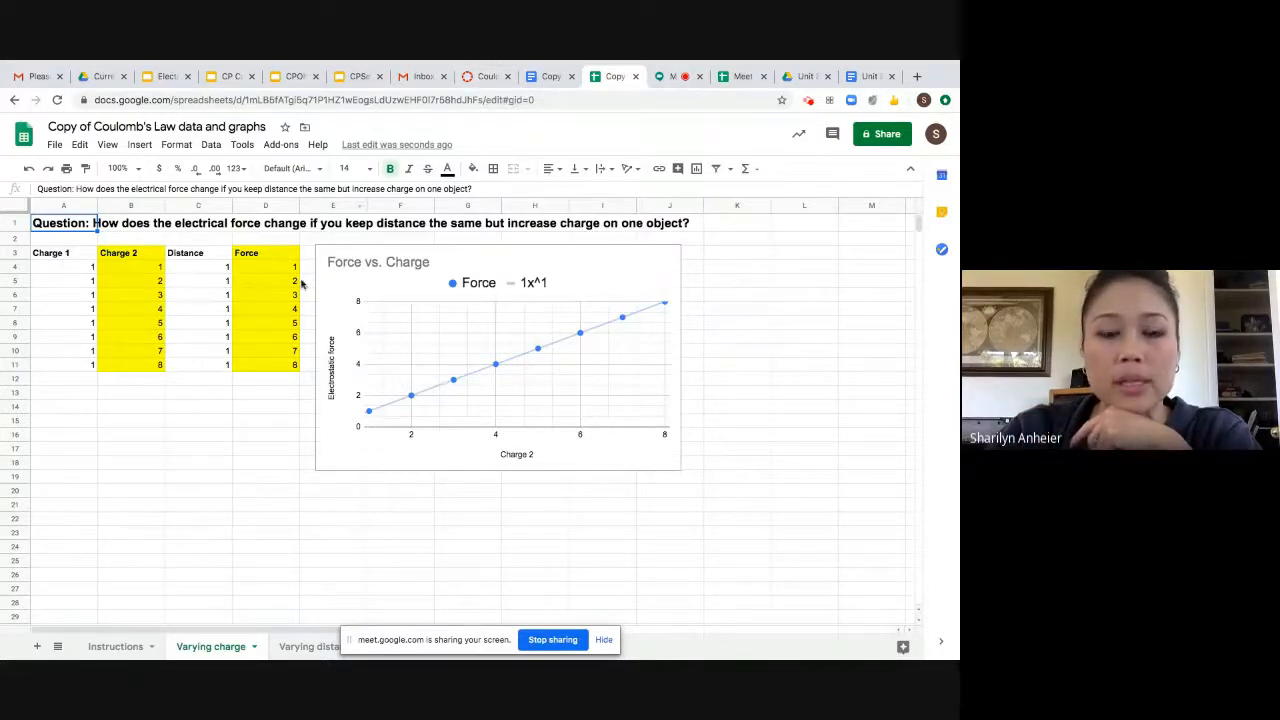
Step: Check Charge 1 in the Canvas simulation and fill the spreadsheet's Charge 1 column, rows 4 to 11, with -4e-6
click(488, 77)
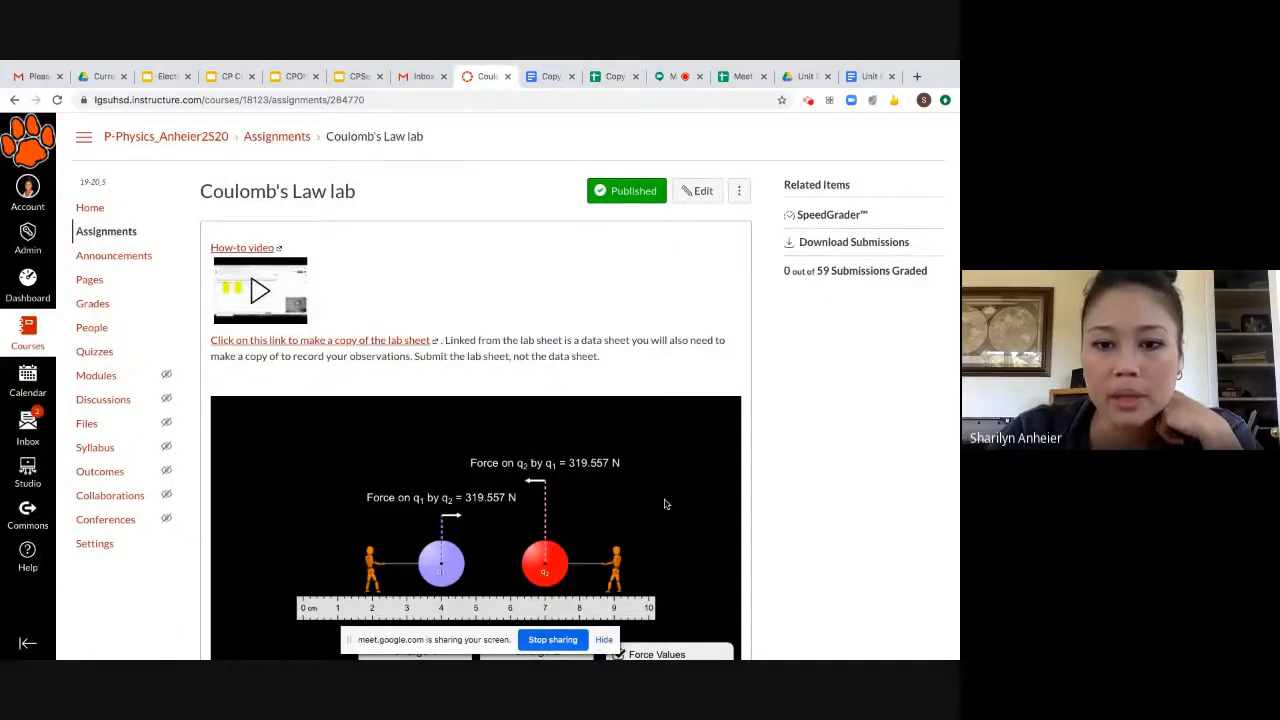
scroll(710, 454, down, 3)
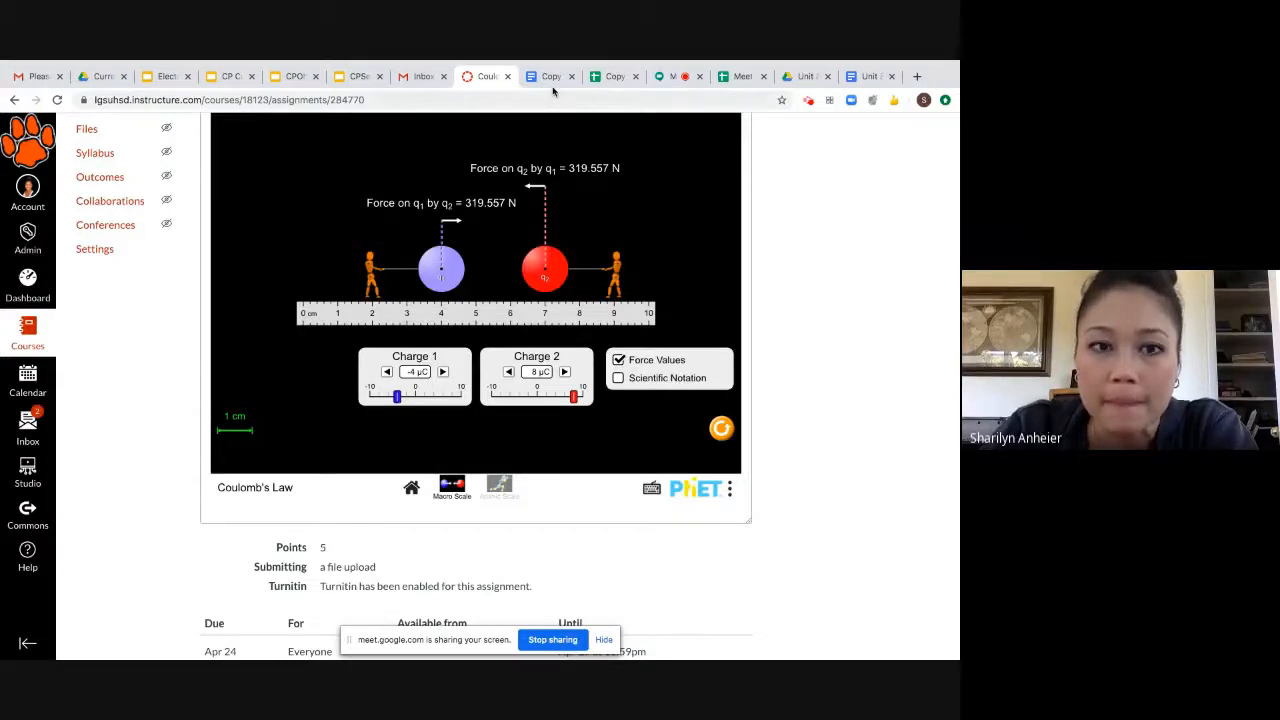
click(610, 76)
click(75, 268)
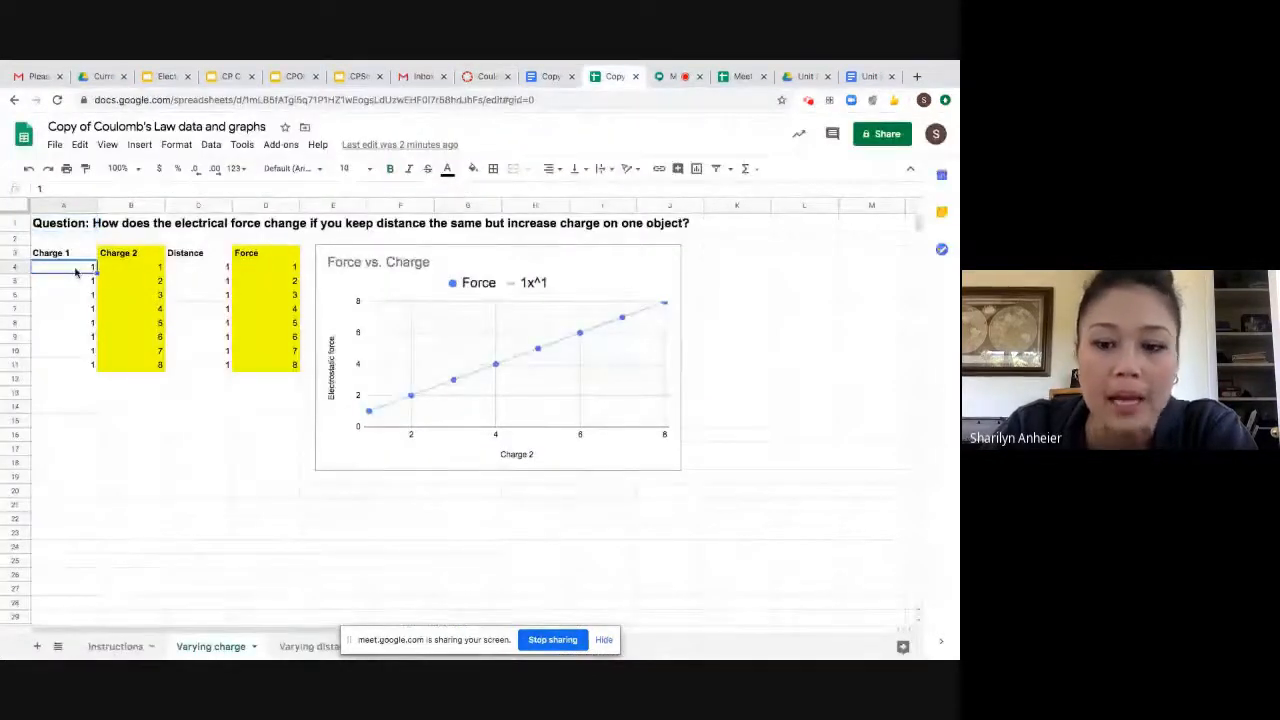
text(-4e)
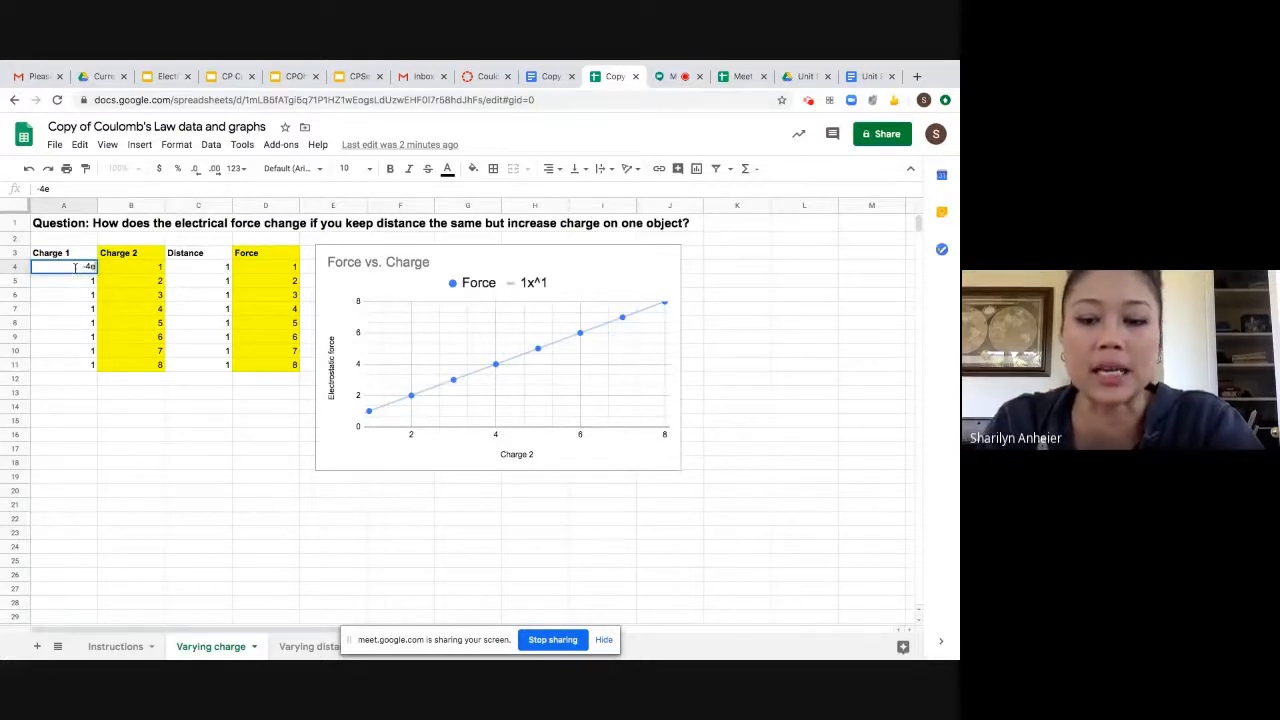
text(-6)
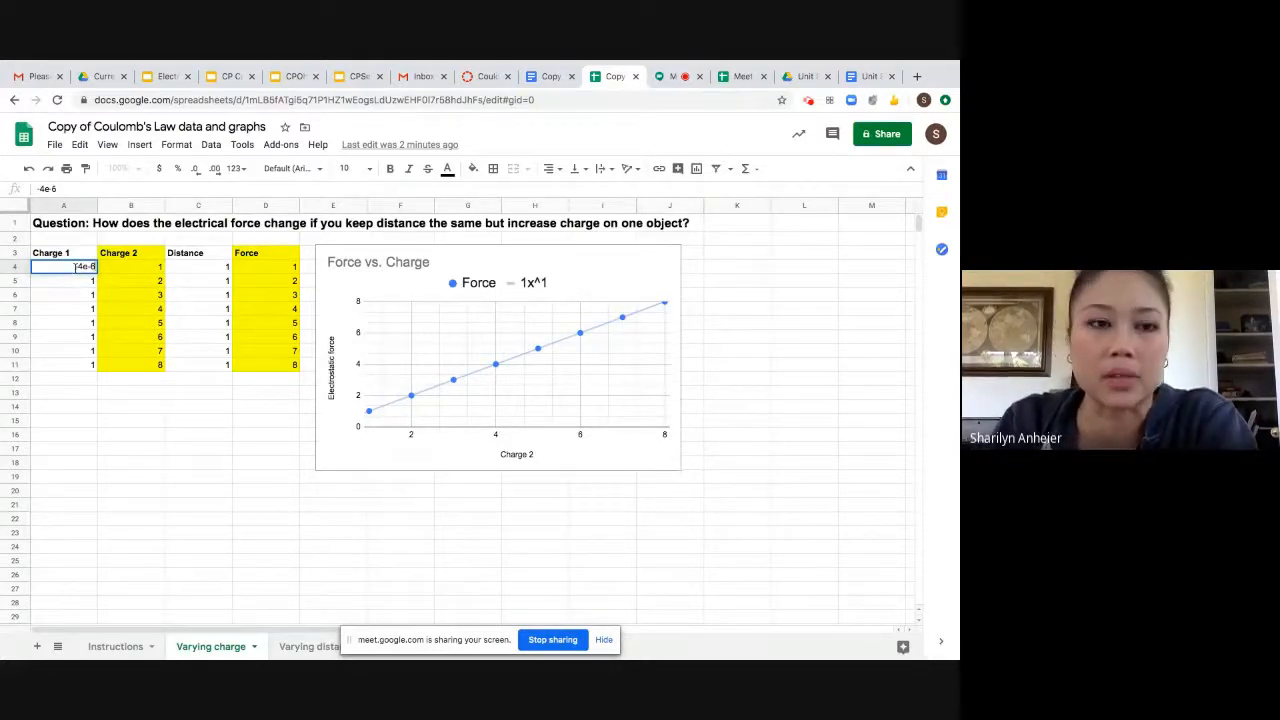
key(Return)
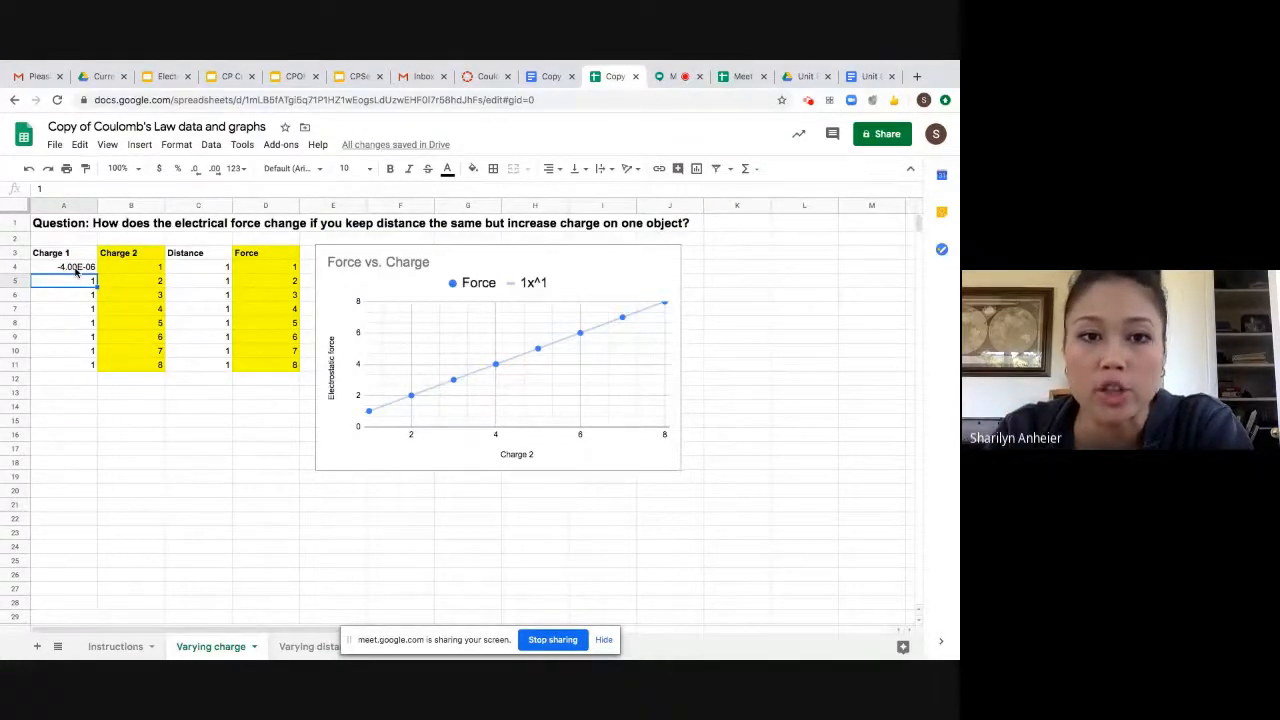
click(80, 268)
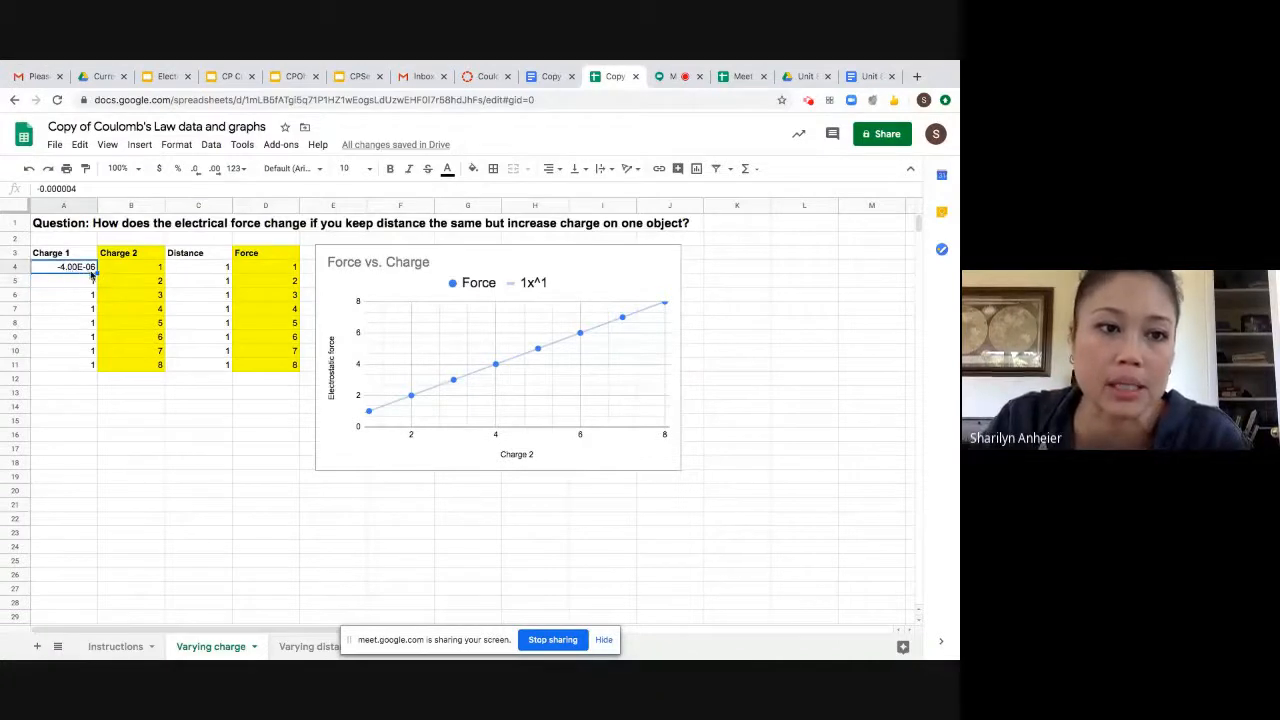
drag(97, 270, 94, 368)
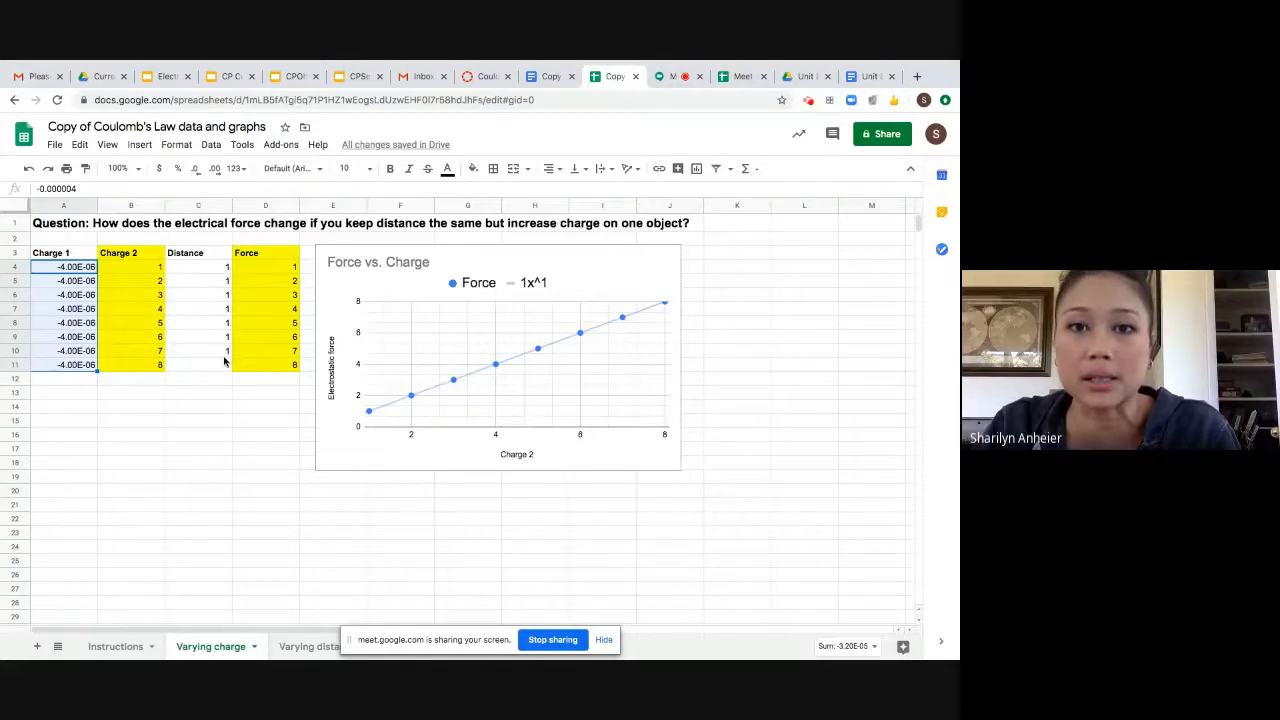
Step: Measure the separation of the charges with the Canvas simulation's ruler and fill the spreadsheet's Distance column, rows 4 to 11, with 0.03
click(485, 78)
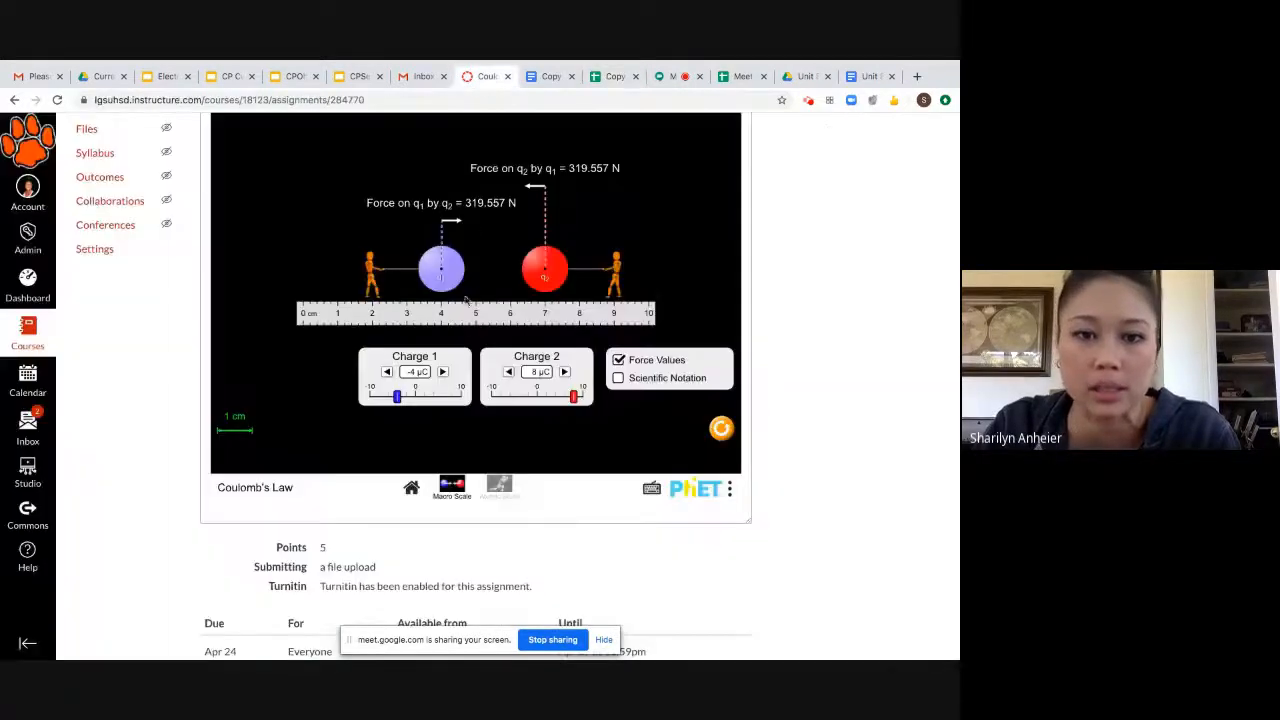
drag(468, 318, 468, 288)
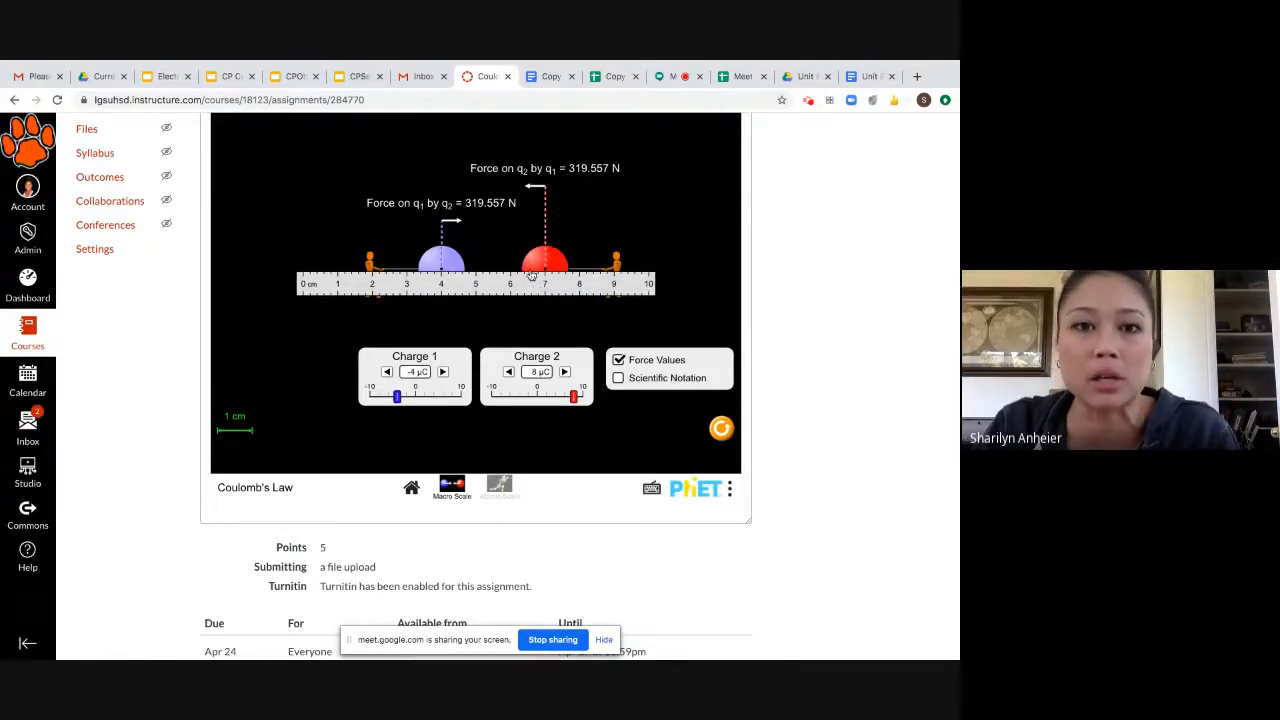
click(612, 78)
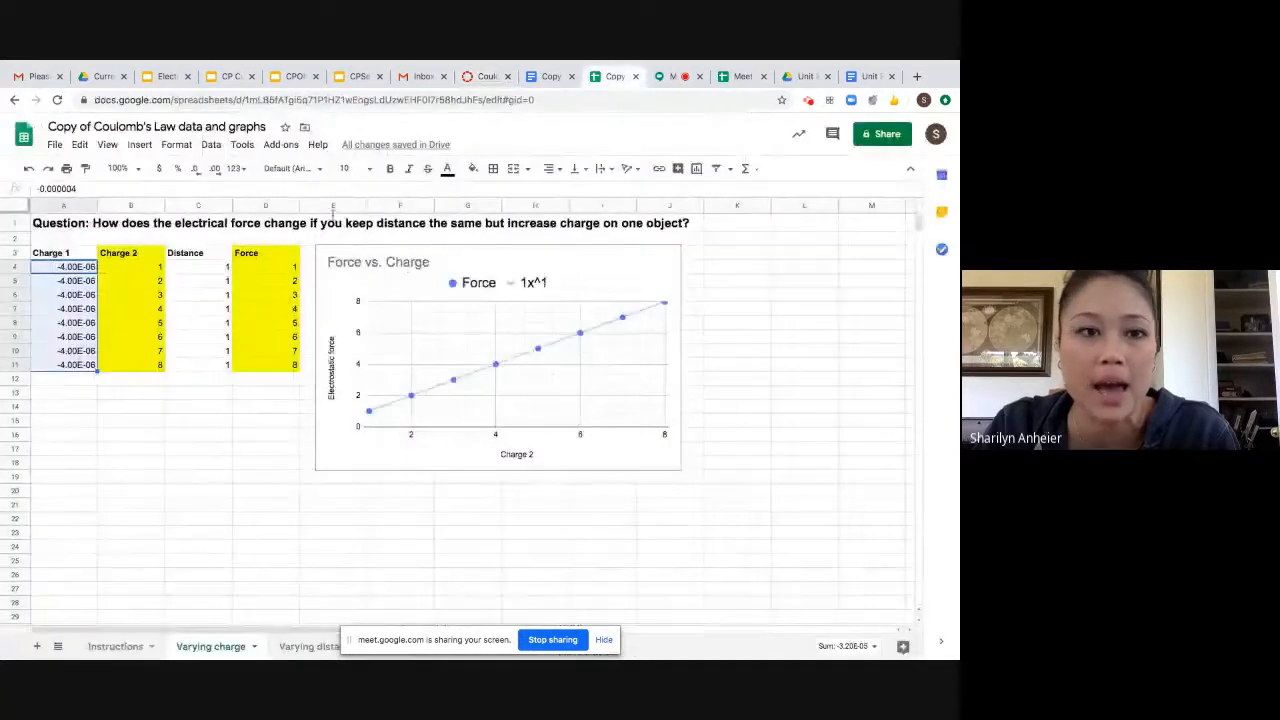
click(200, 268)
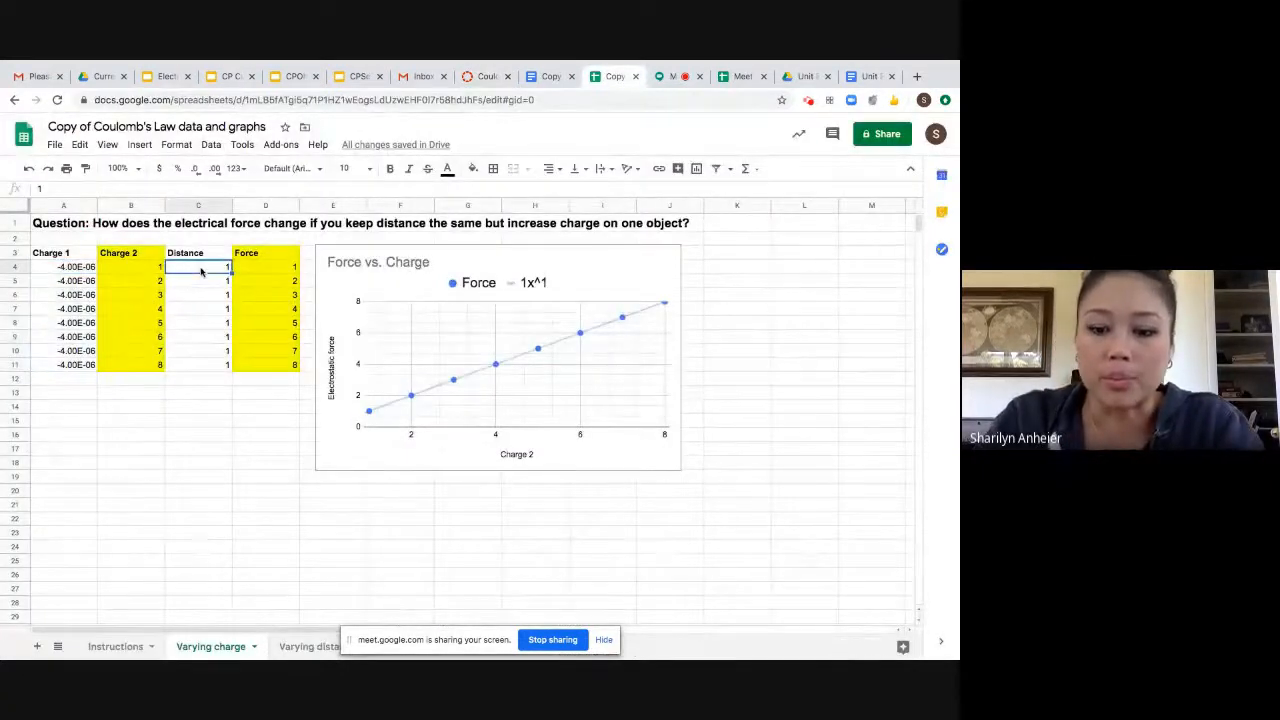
text(0.03)
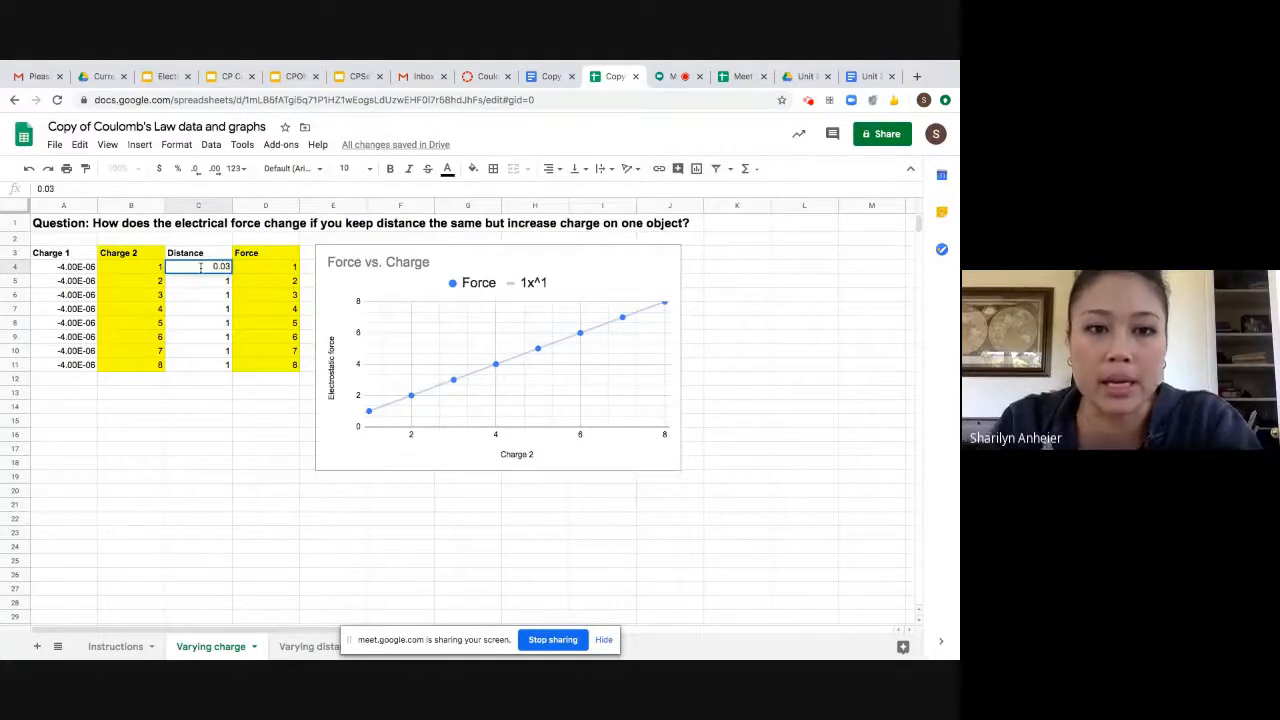
key(Return)
click(195, 267)
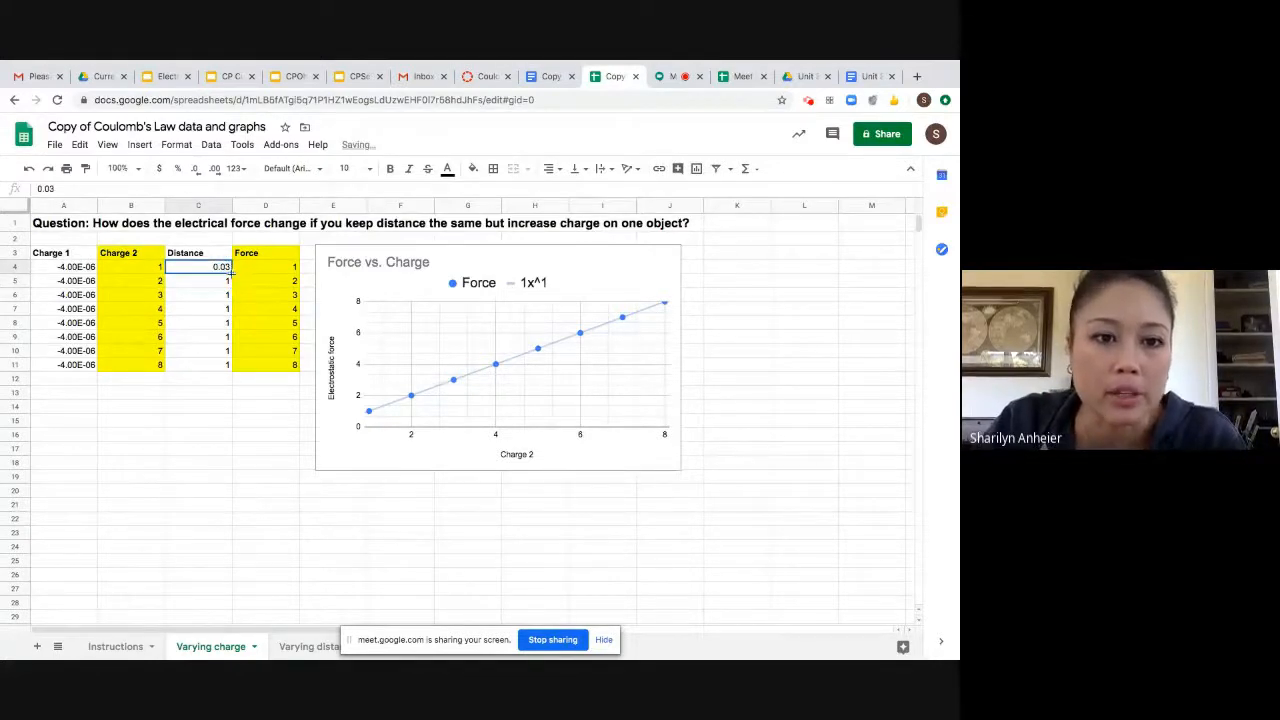
drag(231, 271, 231, 368)
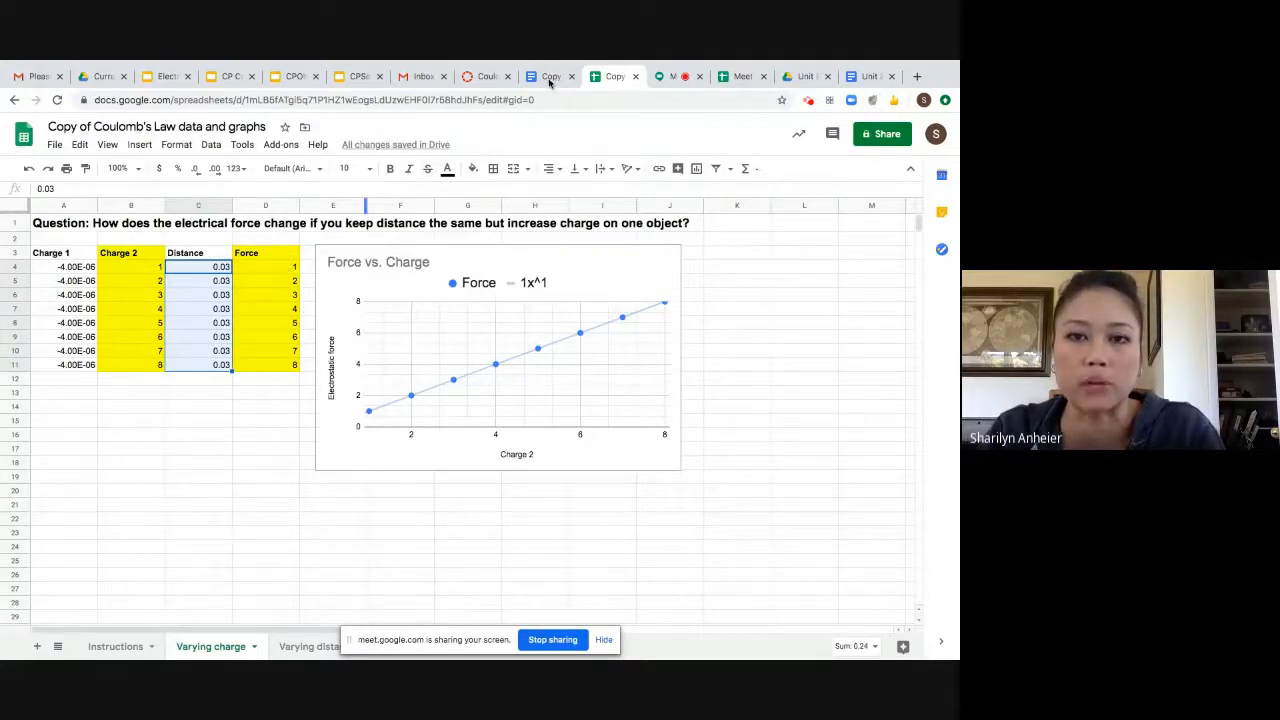
Step: Move the Canvas simulation's ruler back below the charges, and record Charge 2 as 8e-6 and Force as 320 in spreadsheet row 4
click(489, 86)
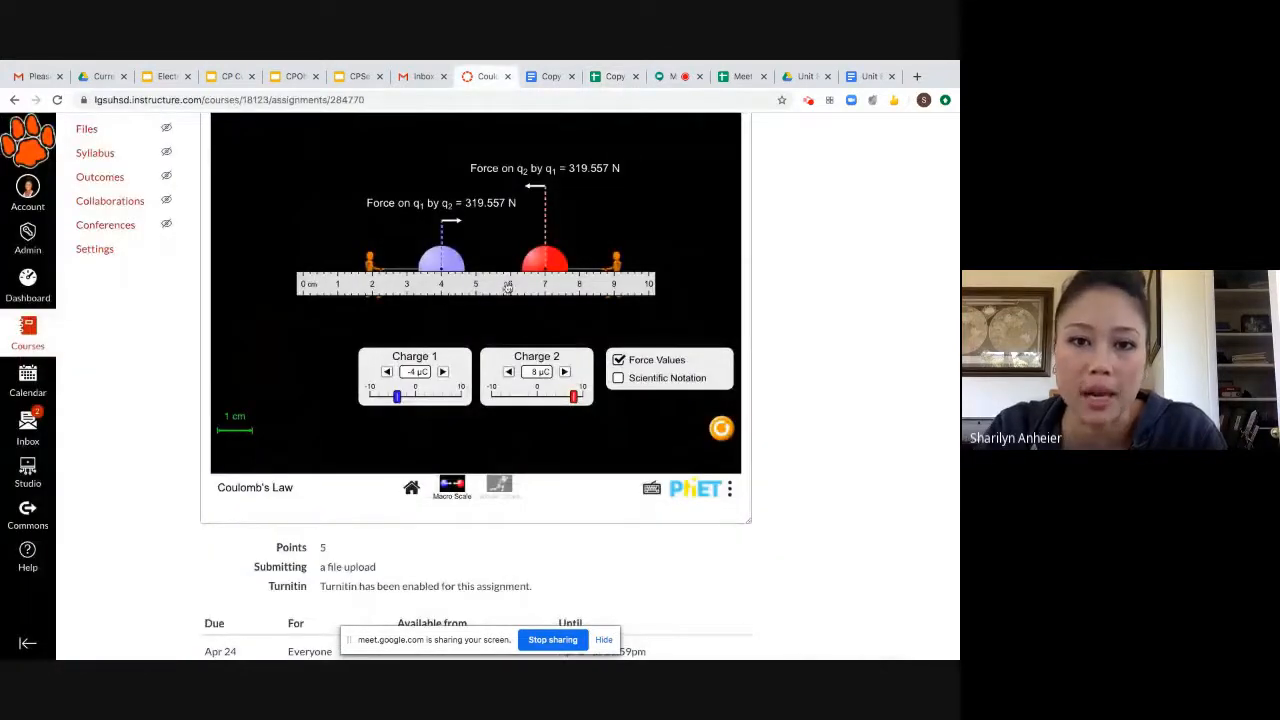
drag(508, 283, 507, 314)
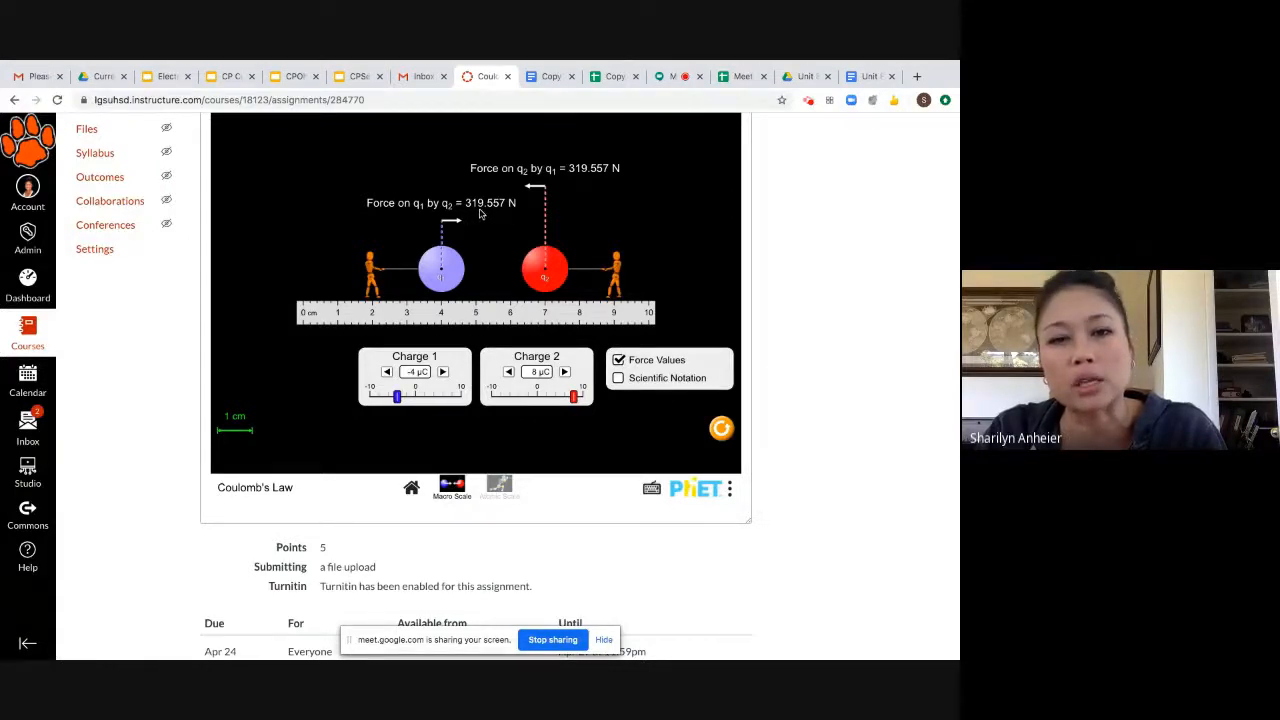
click(614, 77)
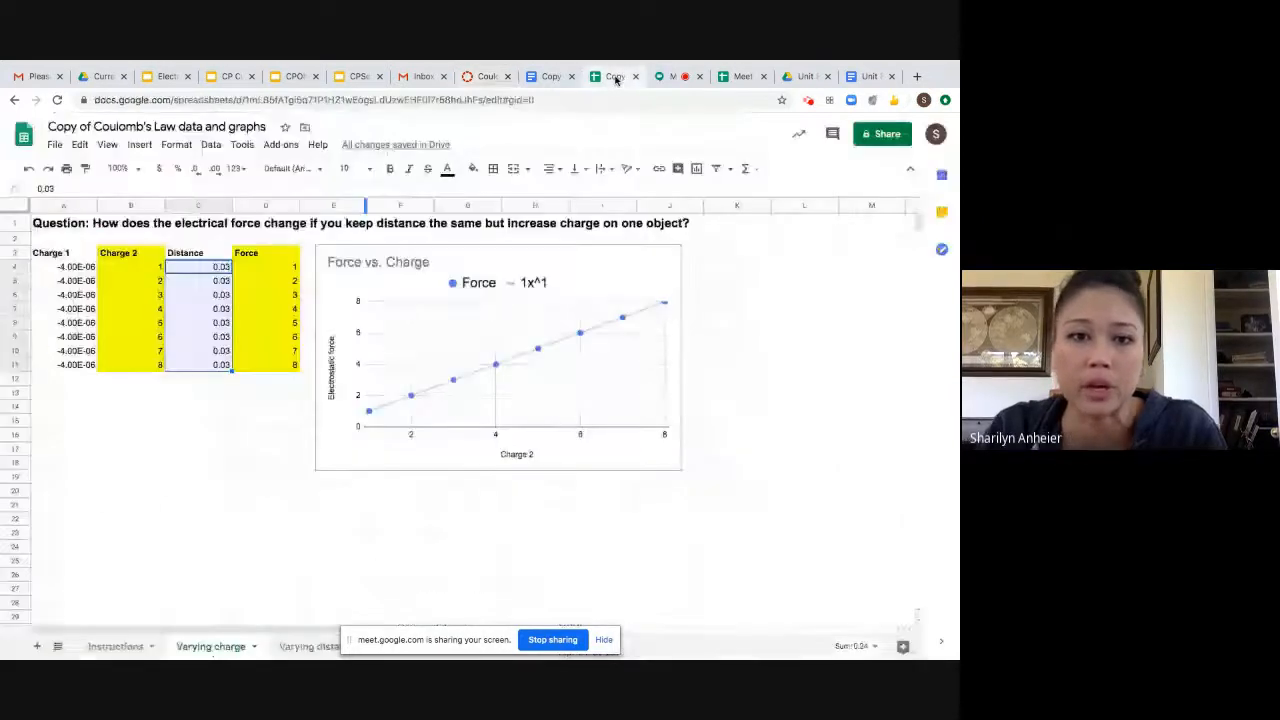
click(133, 269)
text(8e)
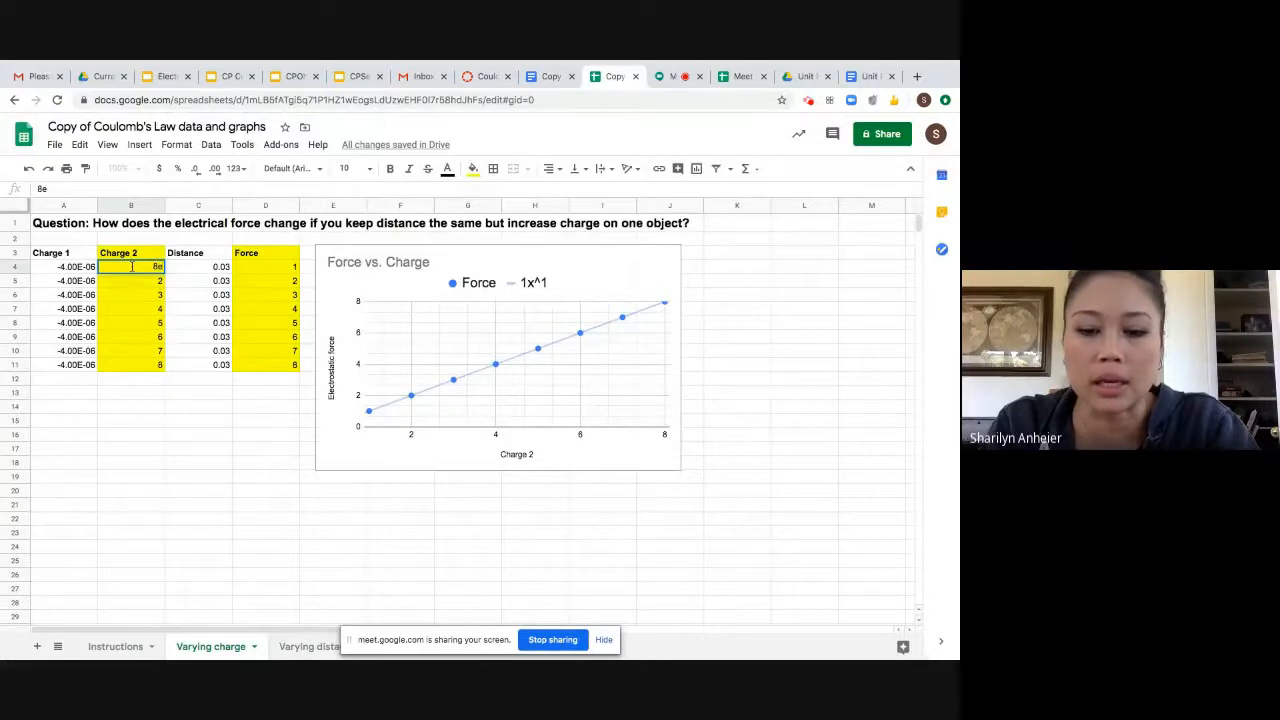
text(-6)
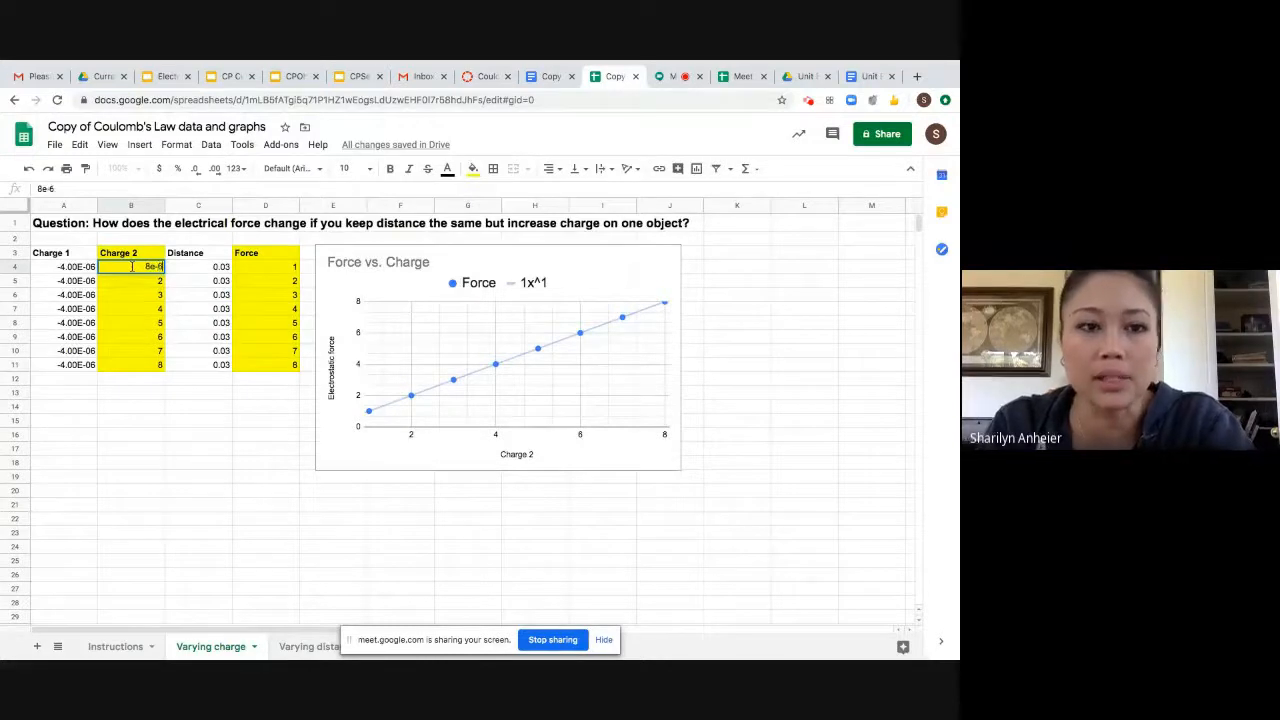
click(285, 270)
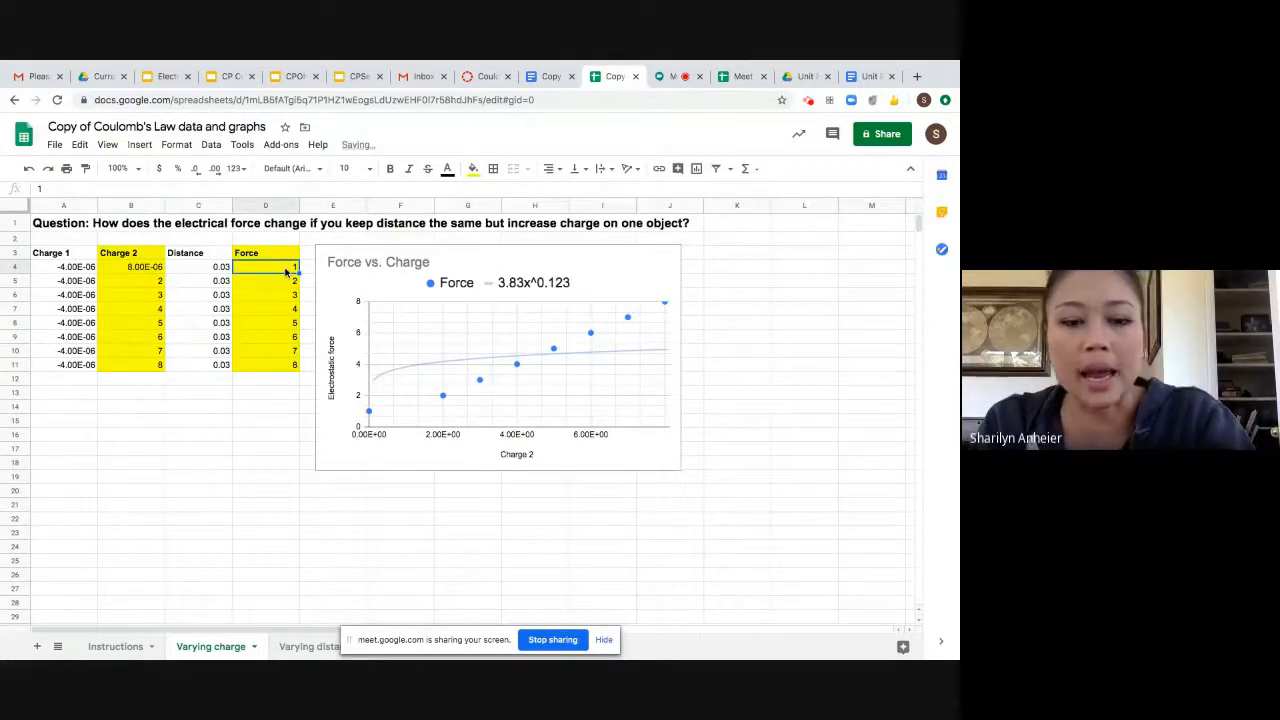
text(320)
key(Return)
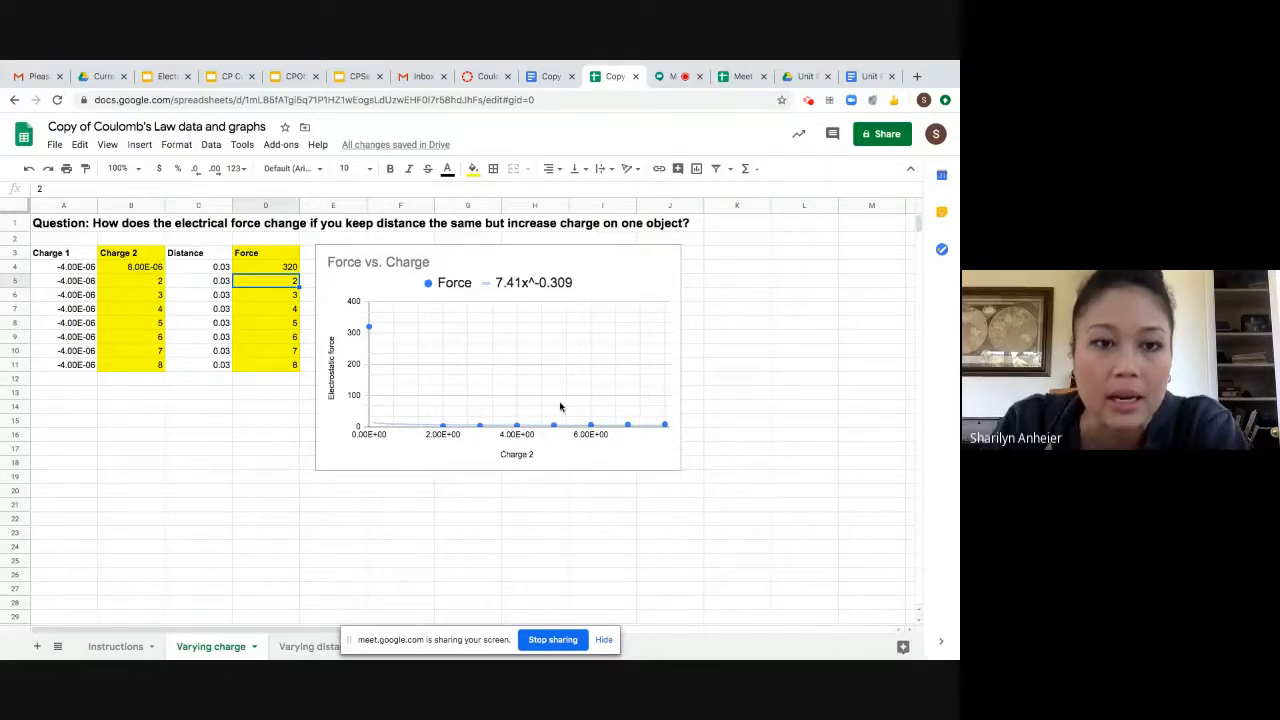
Step: Switch to the Canvas simulation and lower Charge 2 to -1 µC
click(146, 287)
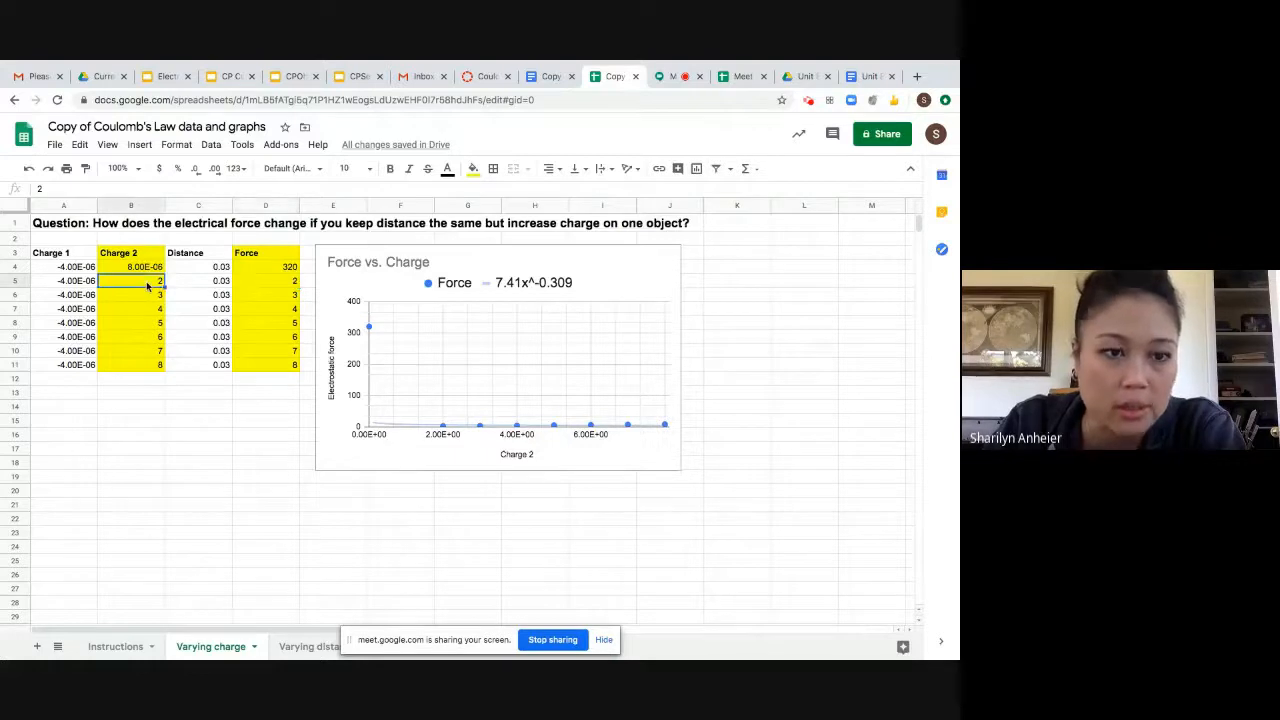
click(484, 76)
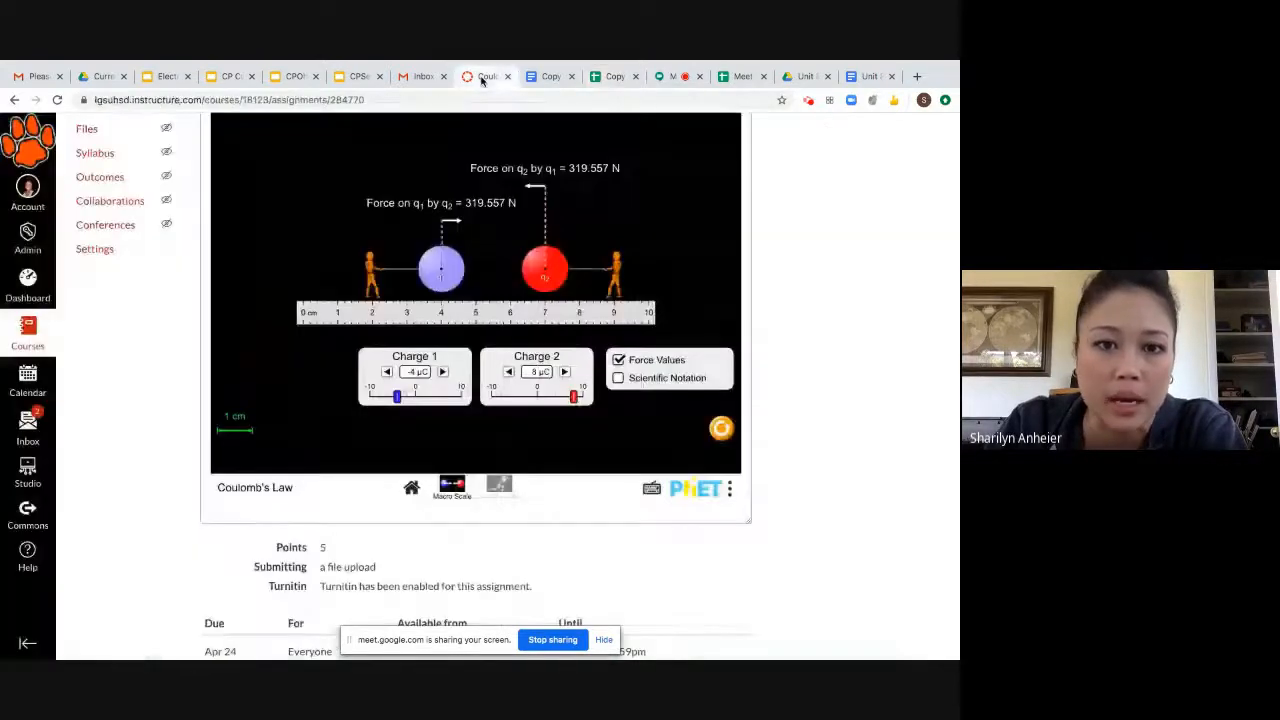
click(509, 372)
click(509, 372)
click(509, 372)
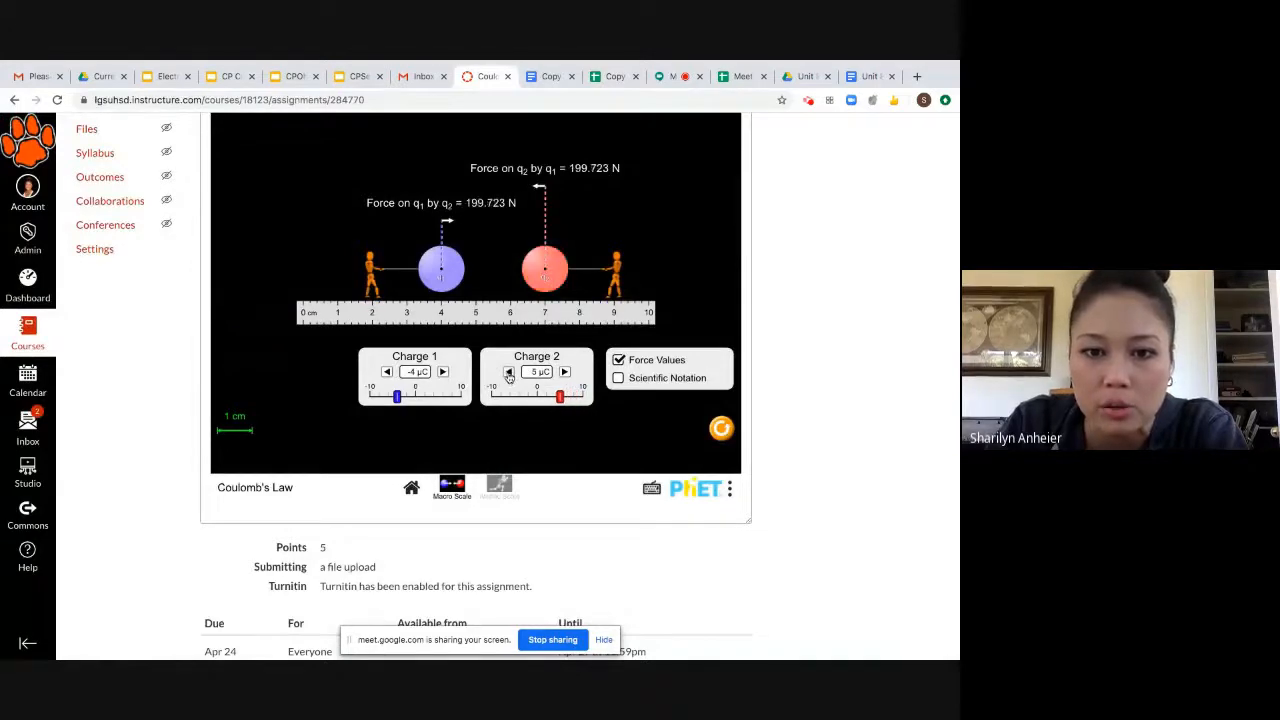
click(509, 372)
click(509, 372)
click(509, 372)
click(509, 372)
click(509, 372)
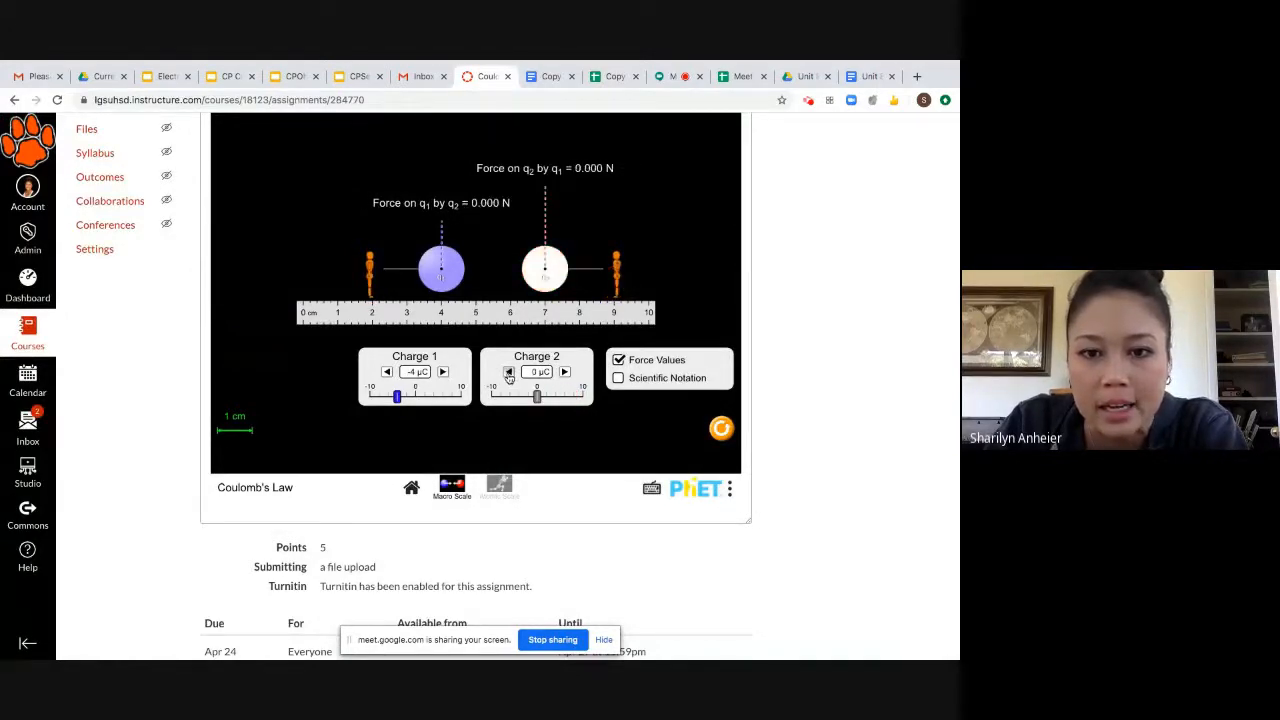
click(509, 372)
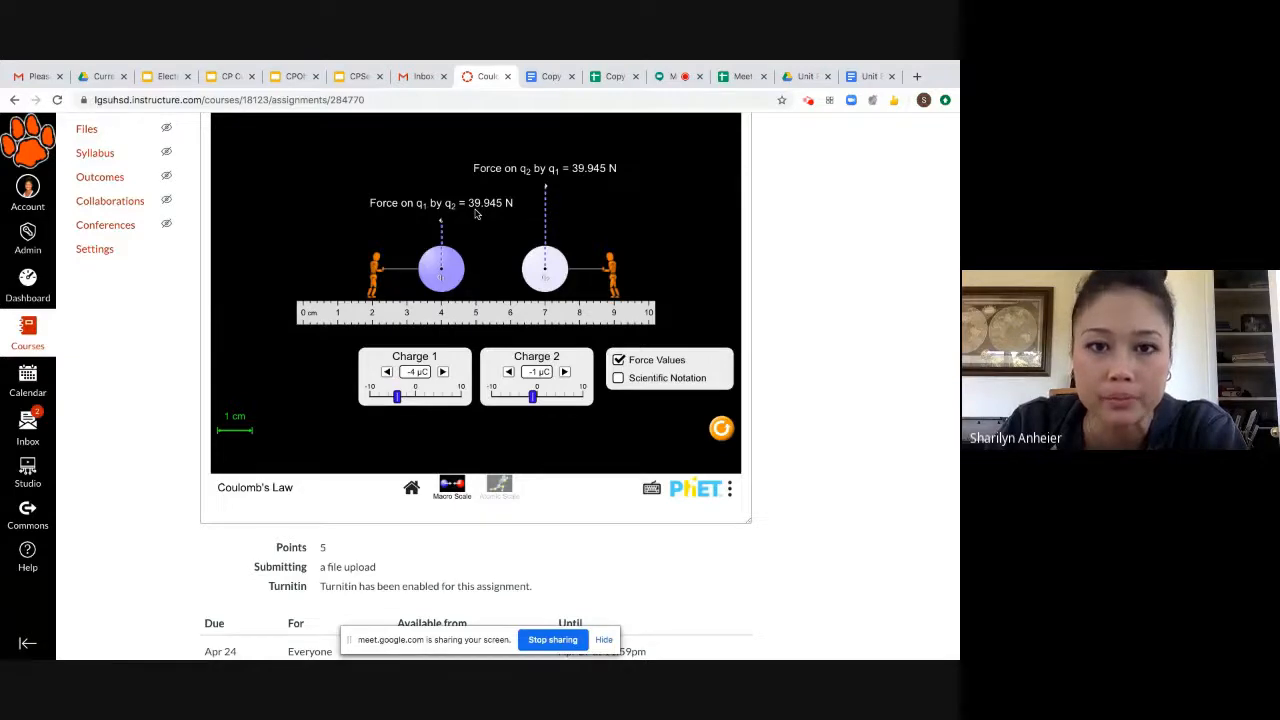
Step: Record the second trial in row 5 of the spreadsheet with Charge 2 as -1e-6 and the simulation's Force rounded to 40
click(617, 79)
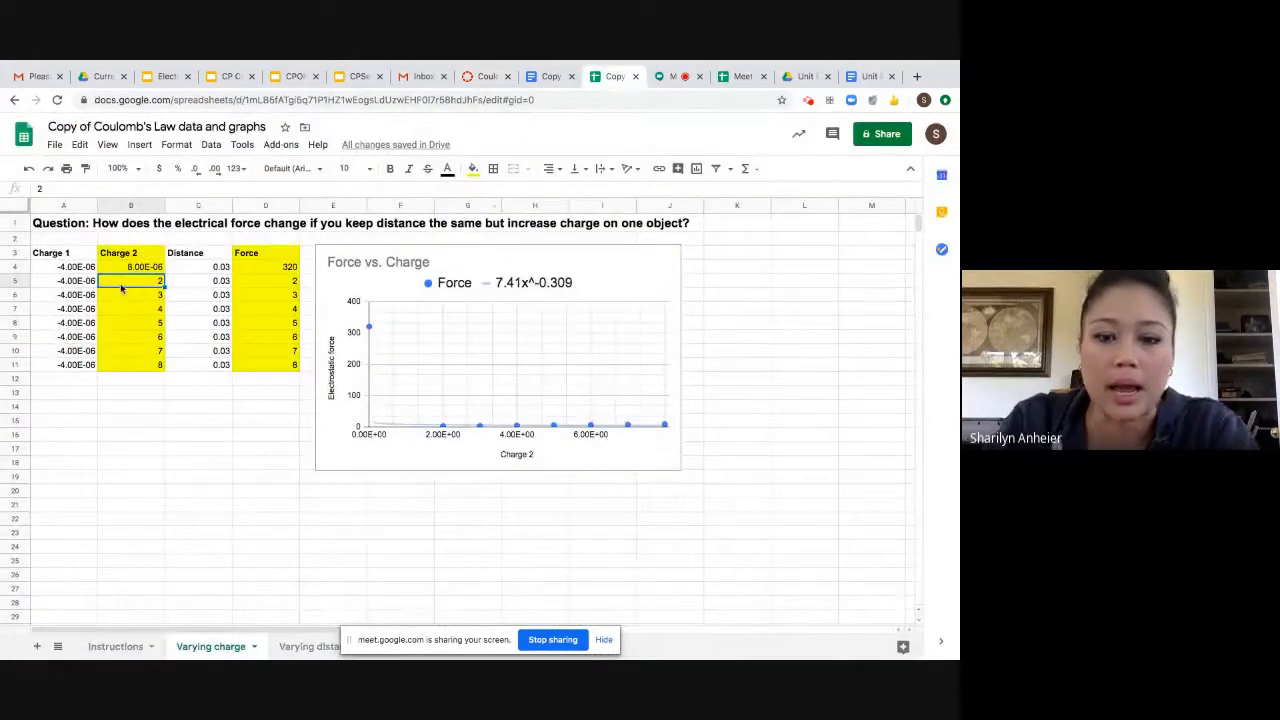
text(1)
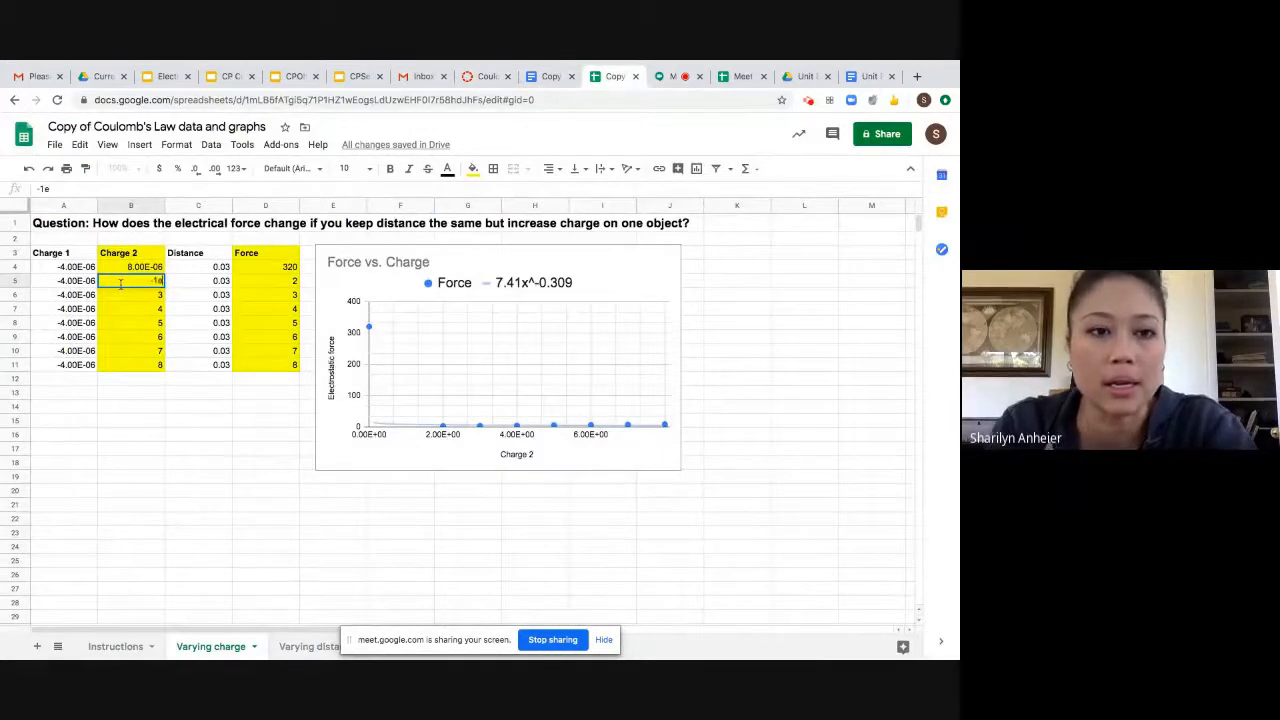
text(e-6)
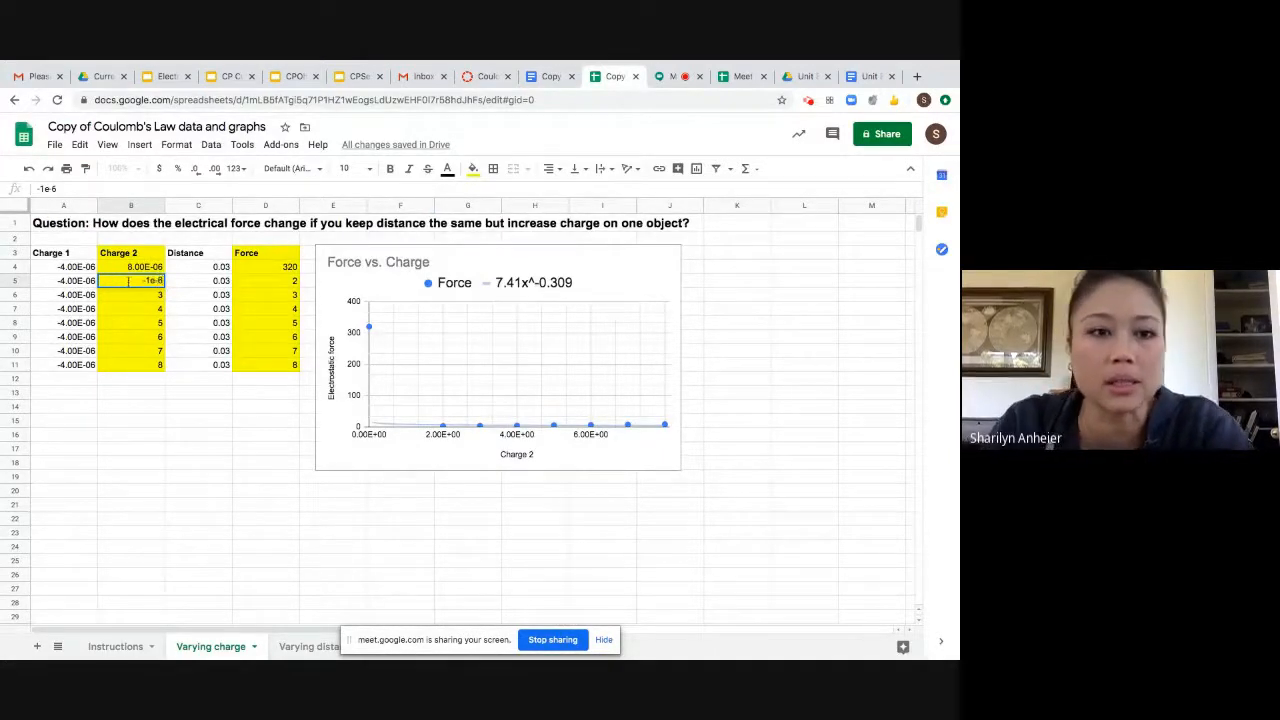
click(263, 281)
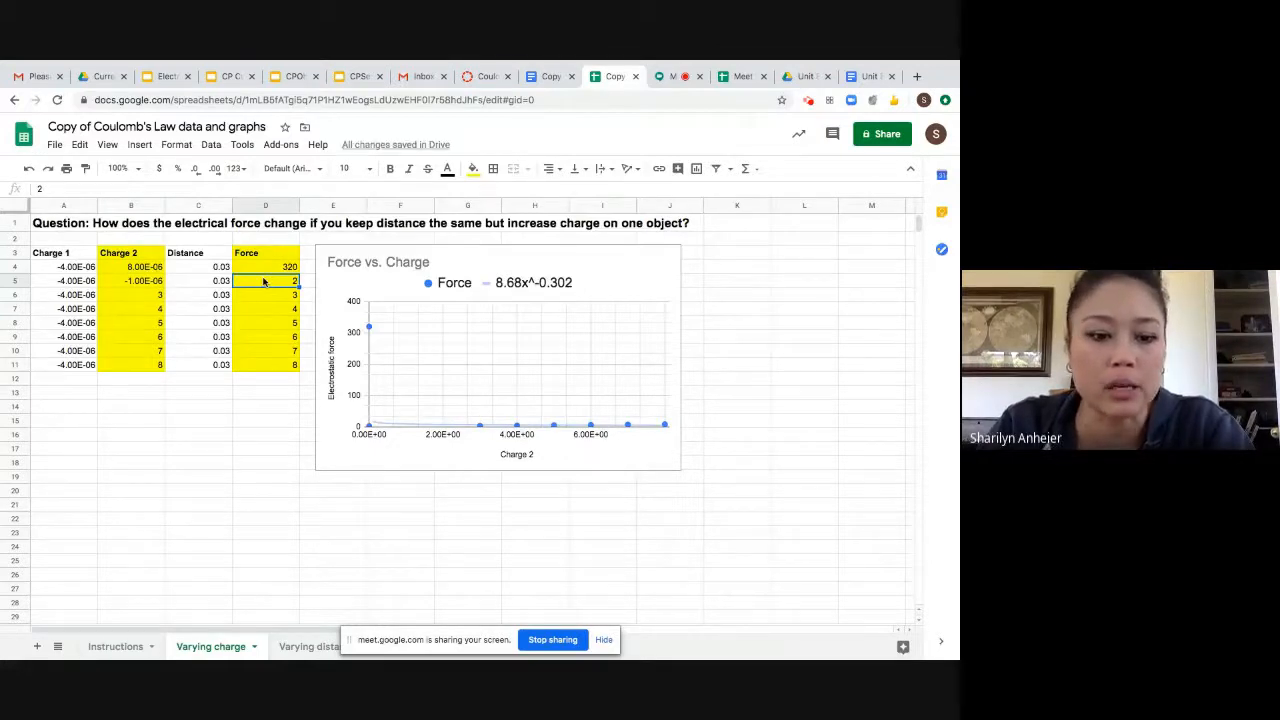
click(485, 77)
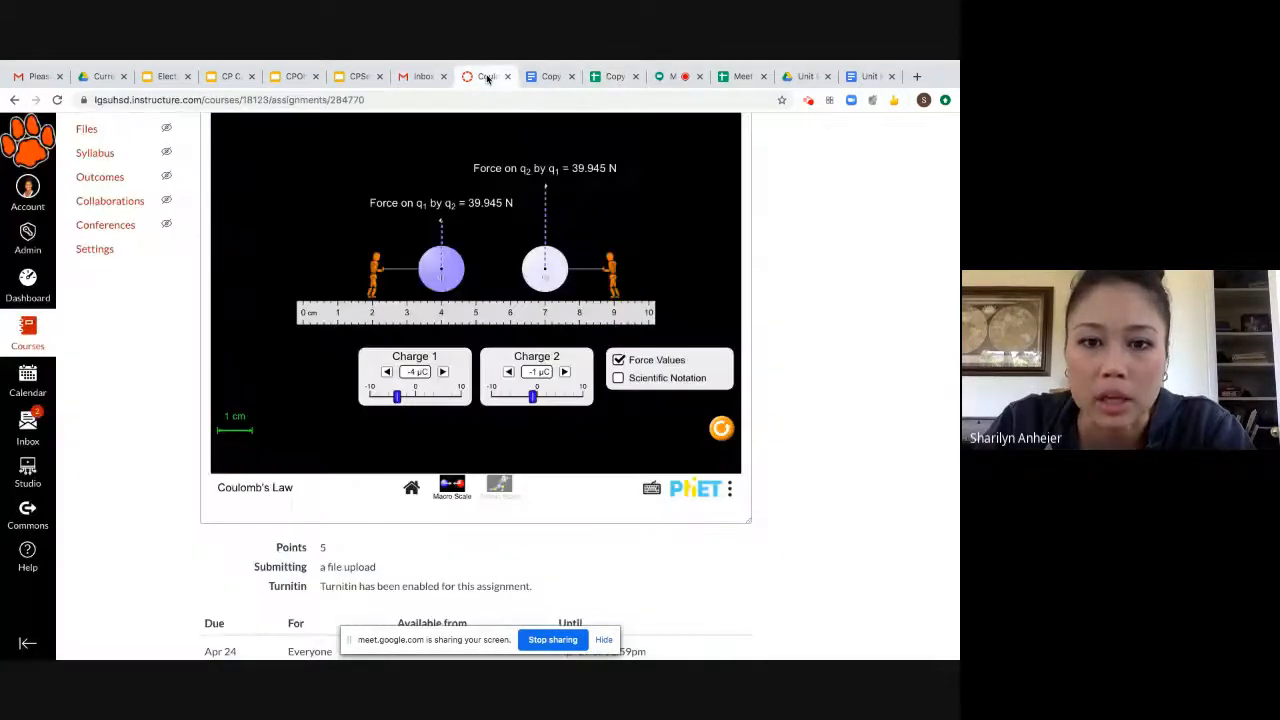
click(614, 79)
text(40)
key(Return)
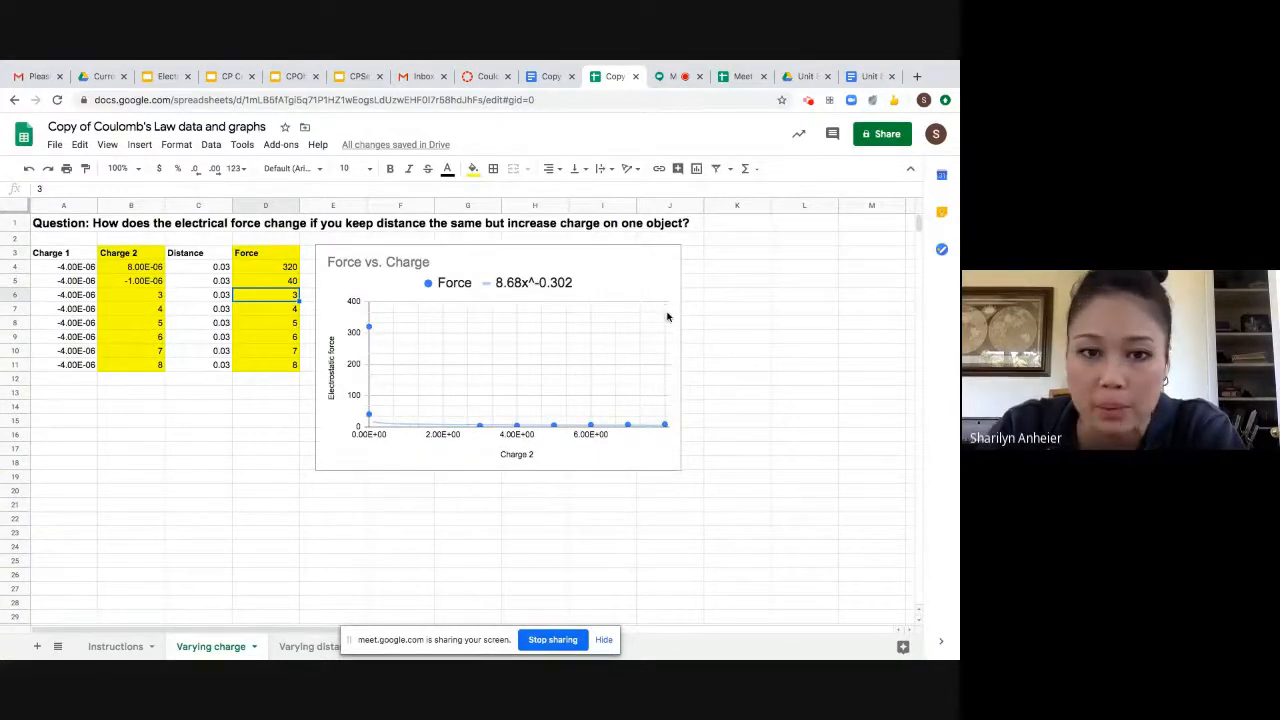
Step: Review the Varying distance sheet and the experiment instructions in the Coulomb's Law lab document, returning to the Varying charge sheet
click(309, 647)
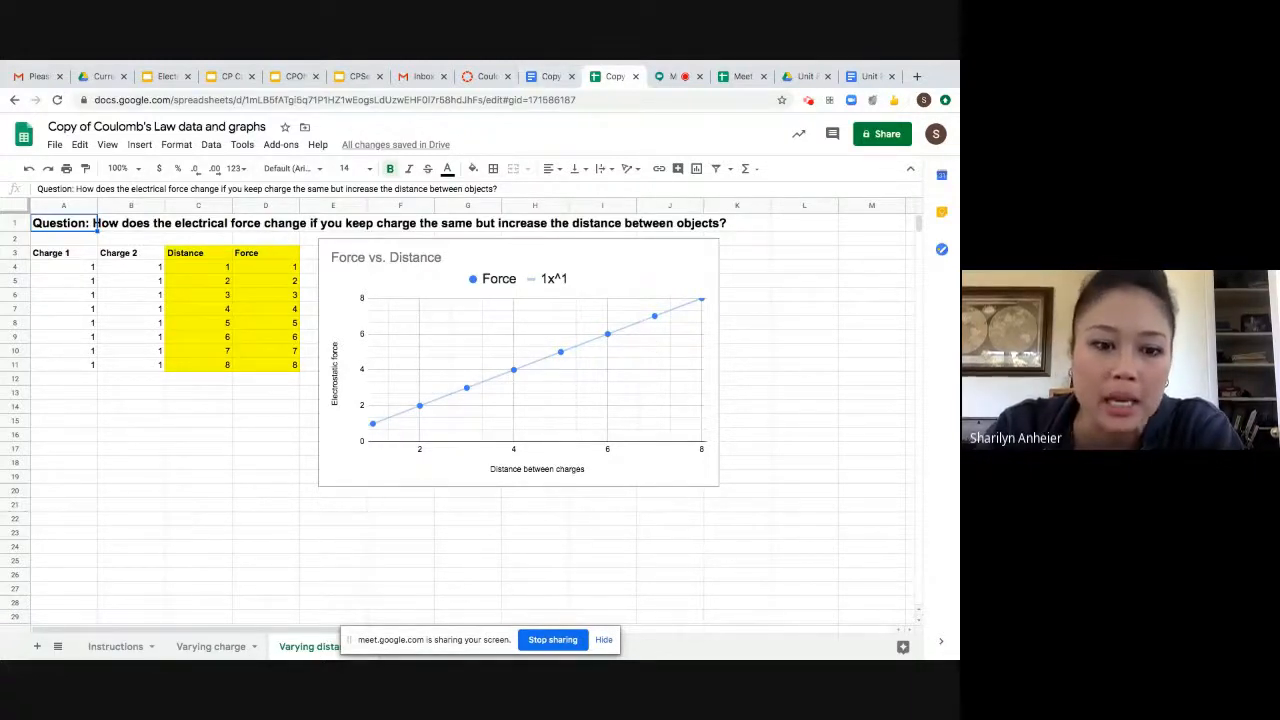
click(220, 646)
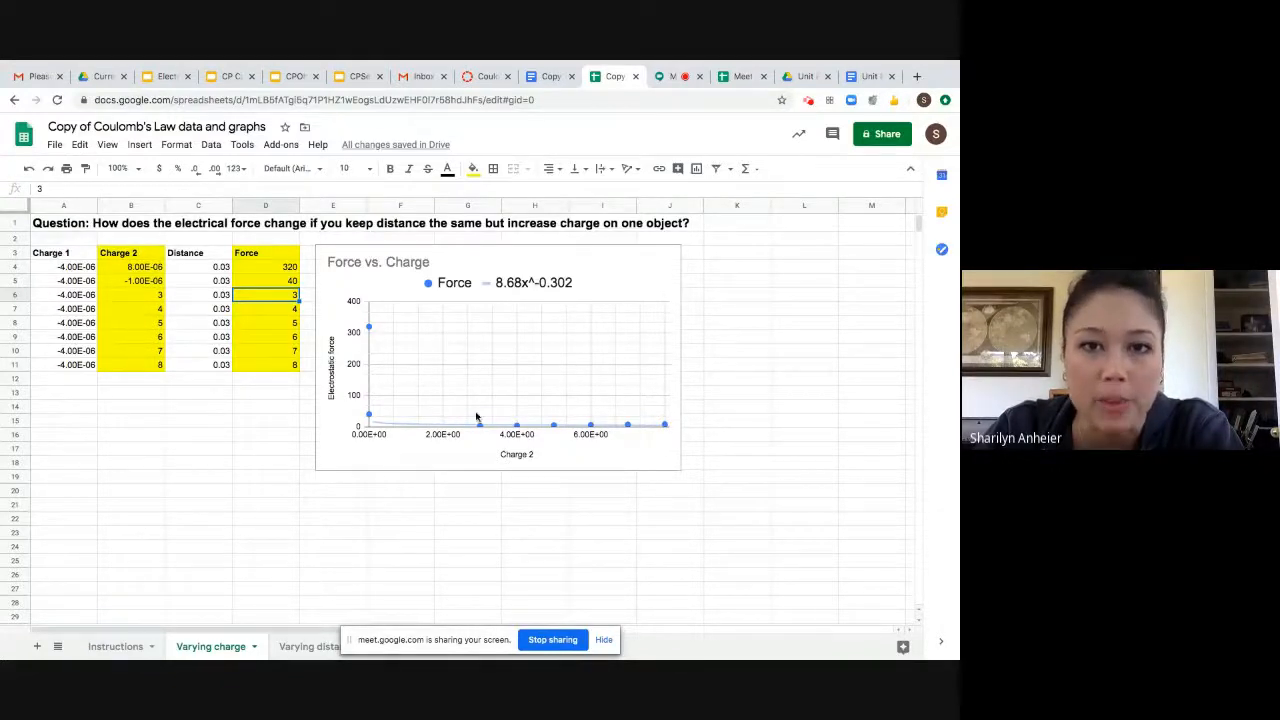
click(549, 77)
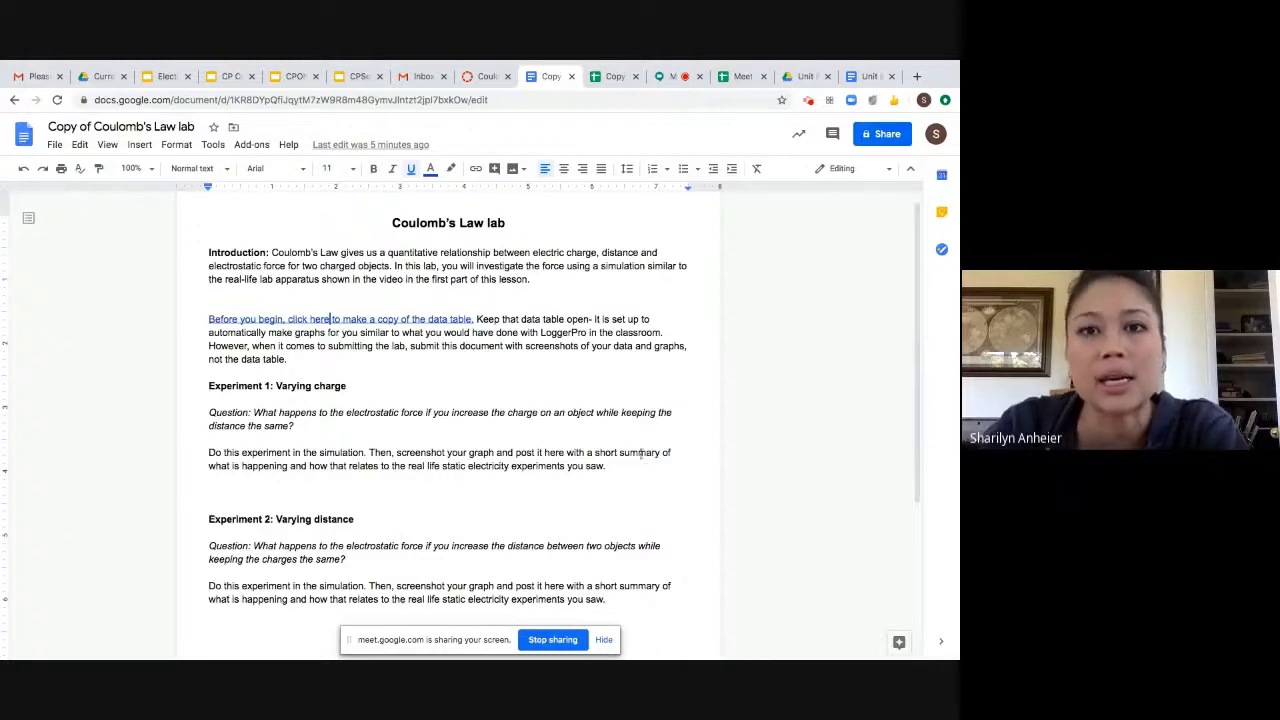
click(612, 77)
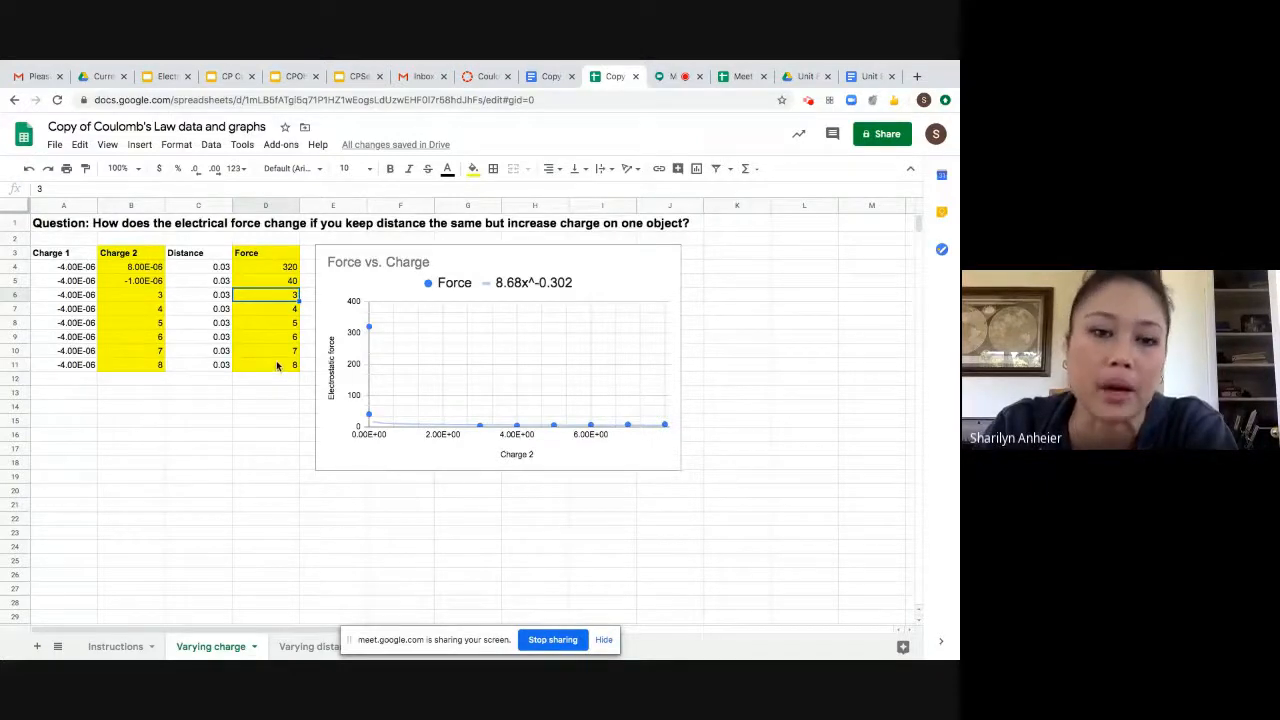
Step: Show the Varying distance sheet, switch to the Canvas simulation, and move Charge 2 close to Charge 1 and out to the ruler's 9 cm mark
click(313, 647)
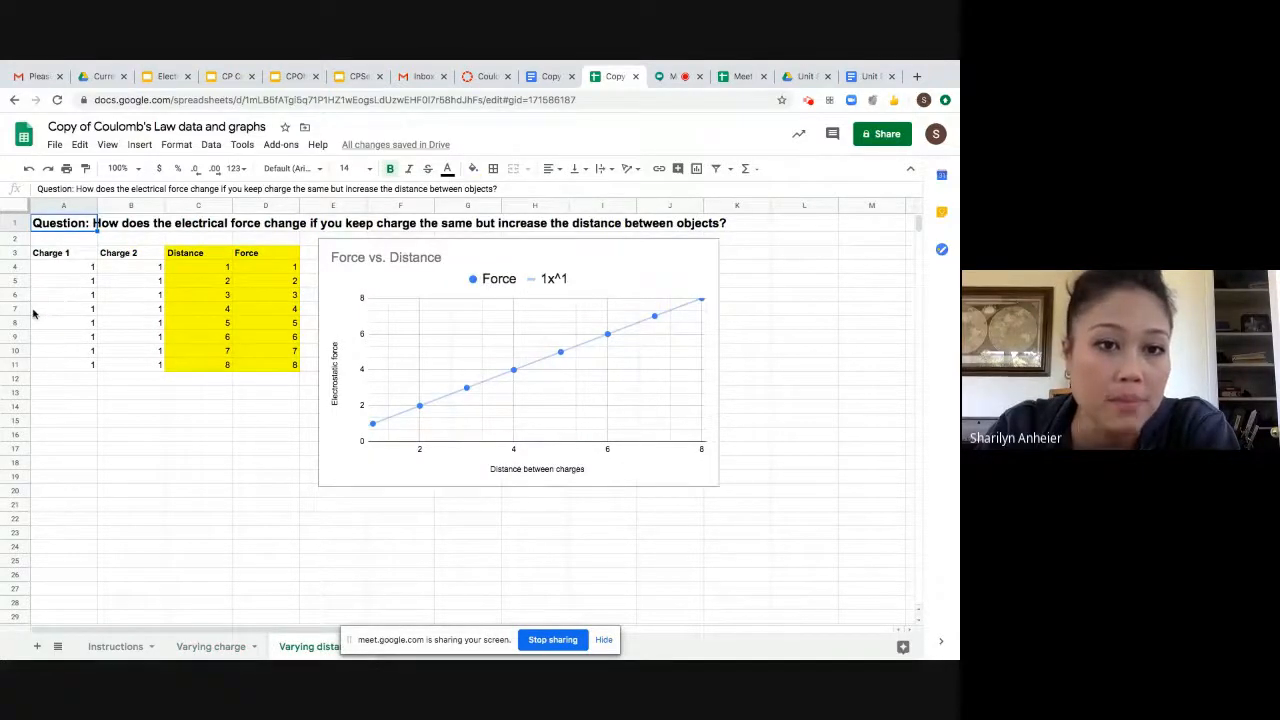
click(480, 77)
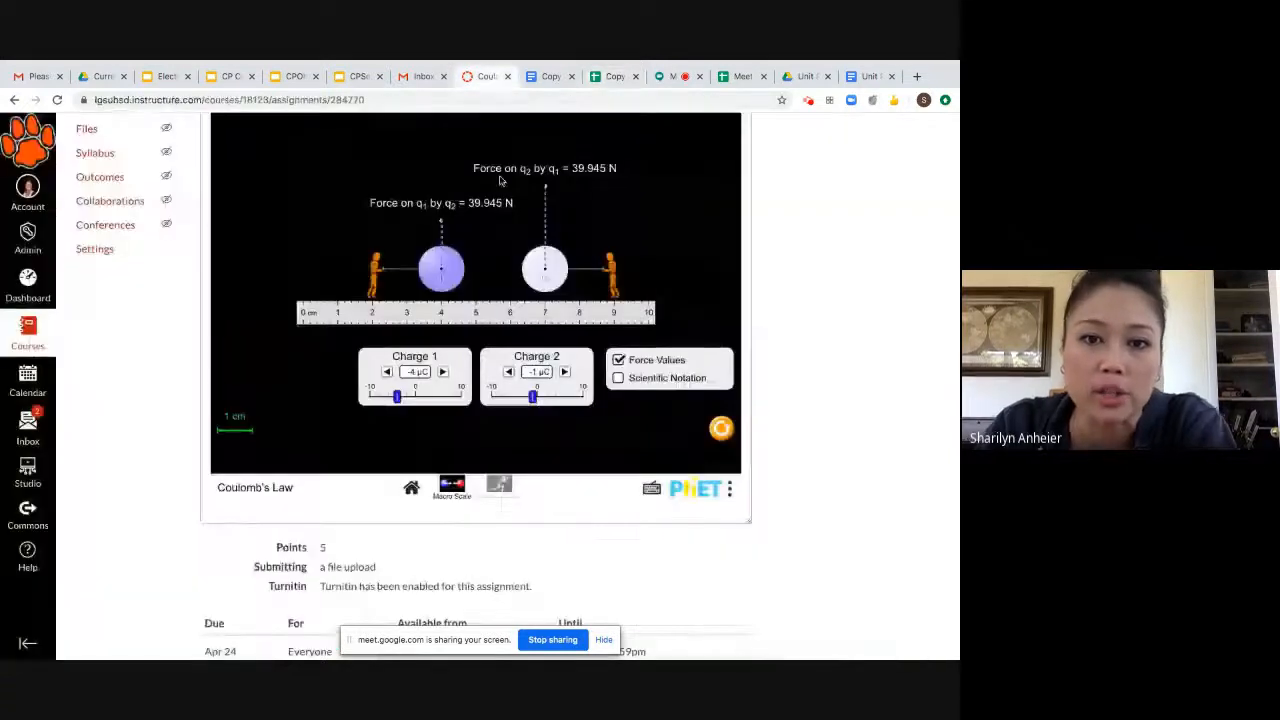
drag(544, 274, 489, 274)
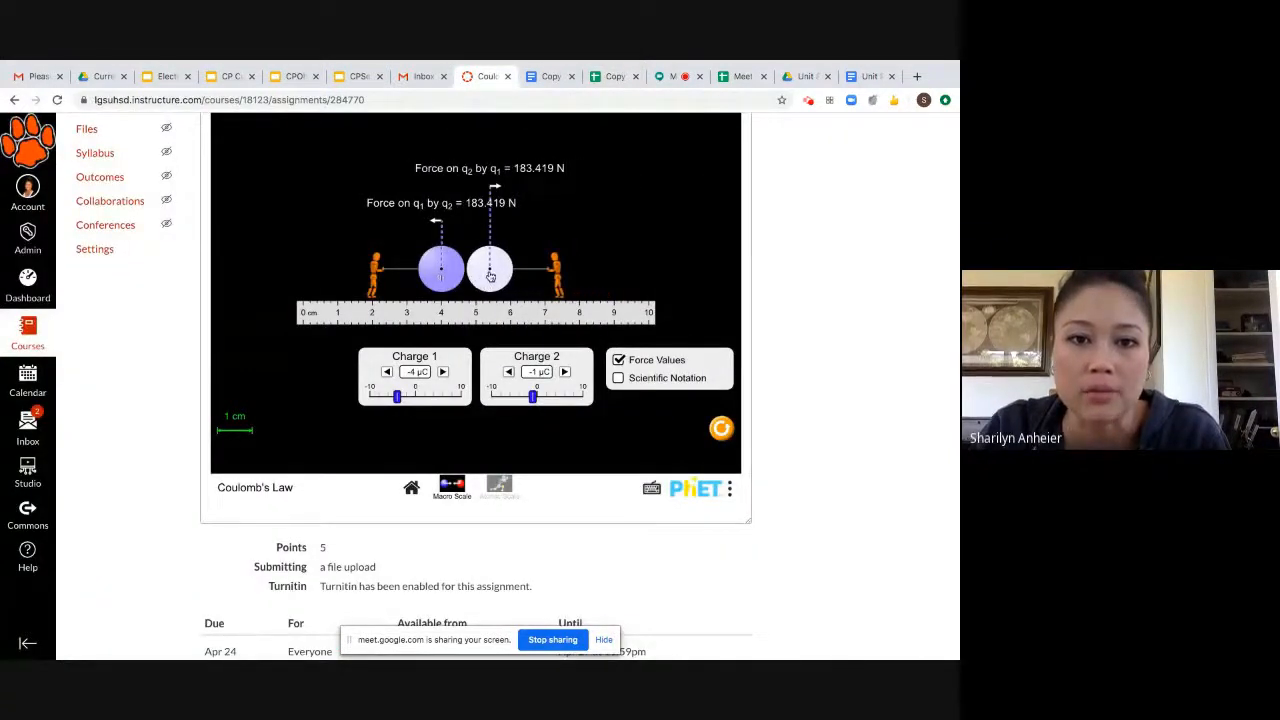
drag(489, 274, 610, 272)
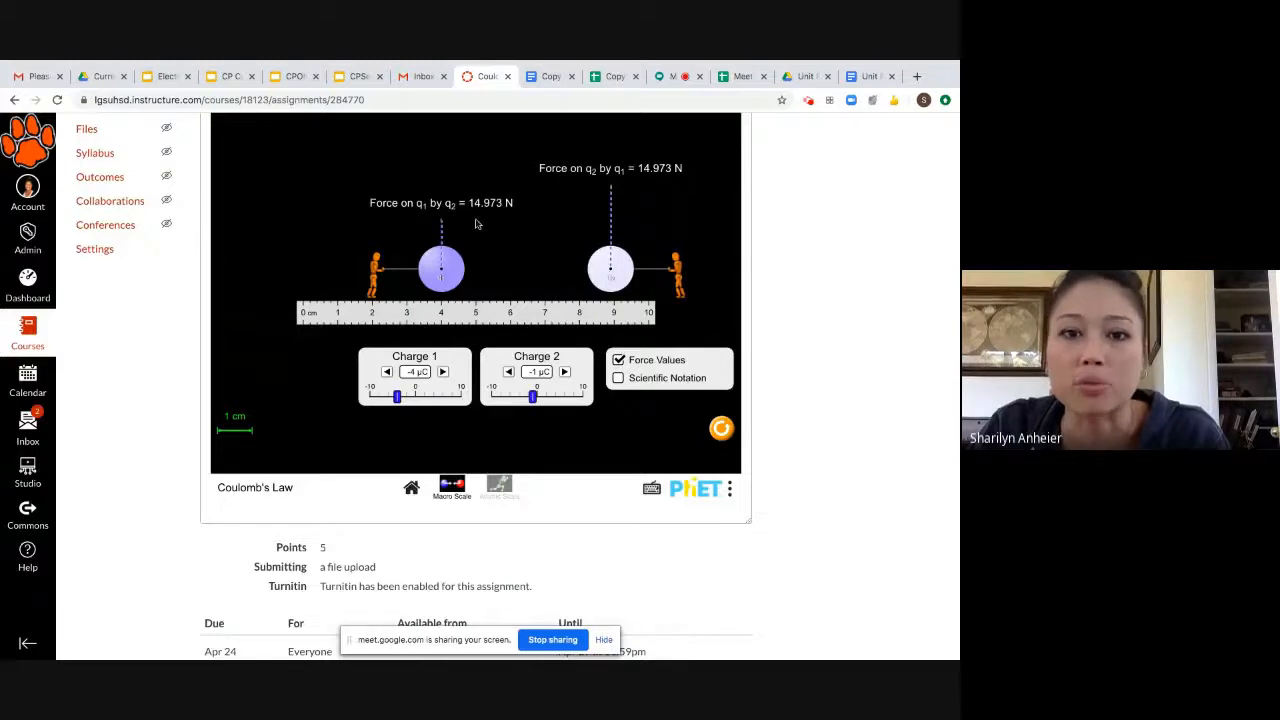